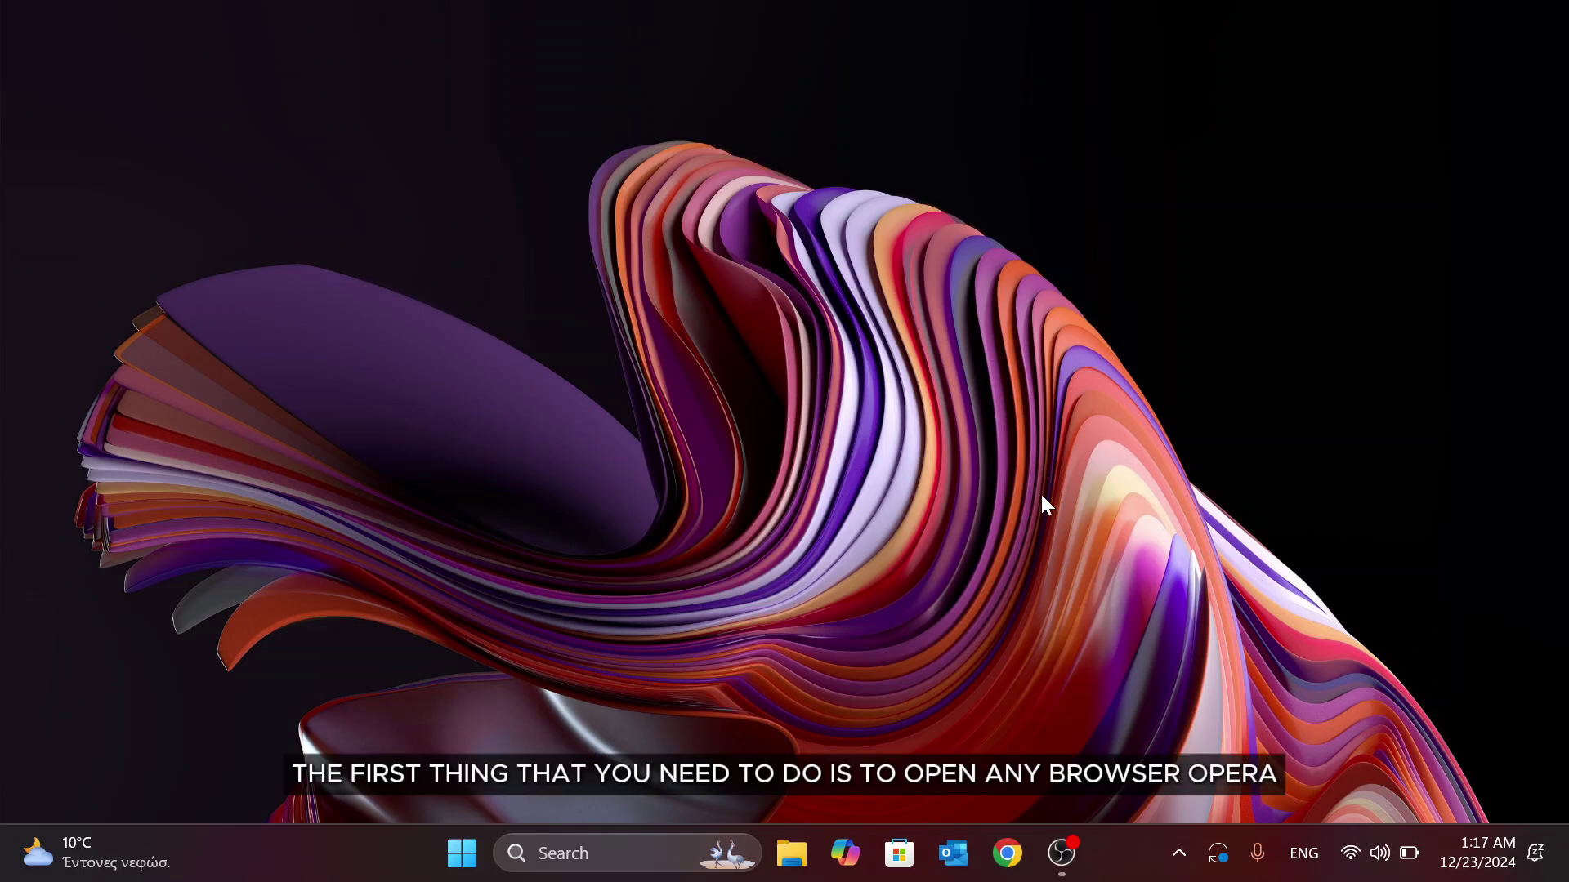
Launch Google Chrome from the taskbar.
{"action": "left_click", "coordinate": [1008, 853]}
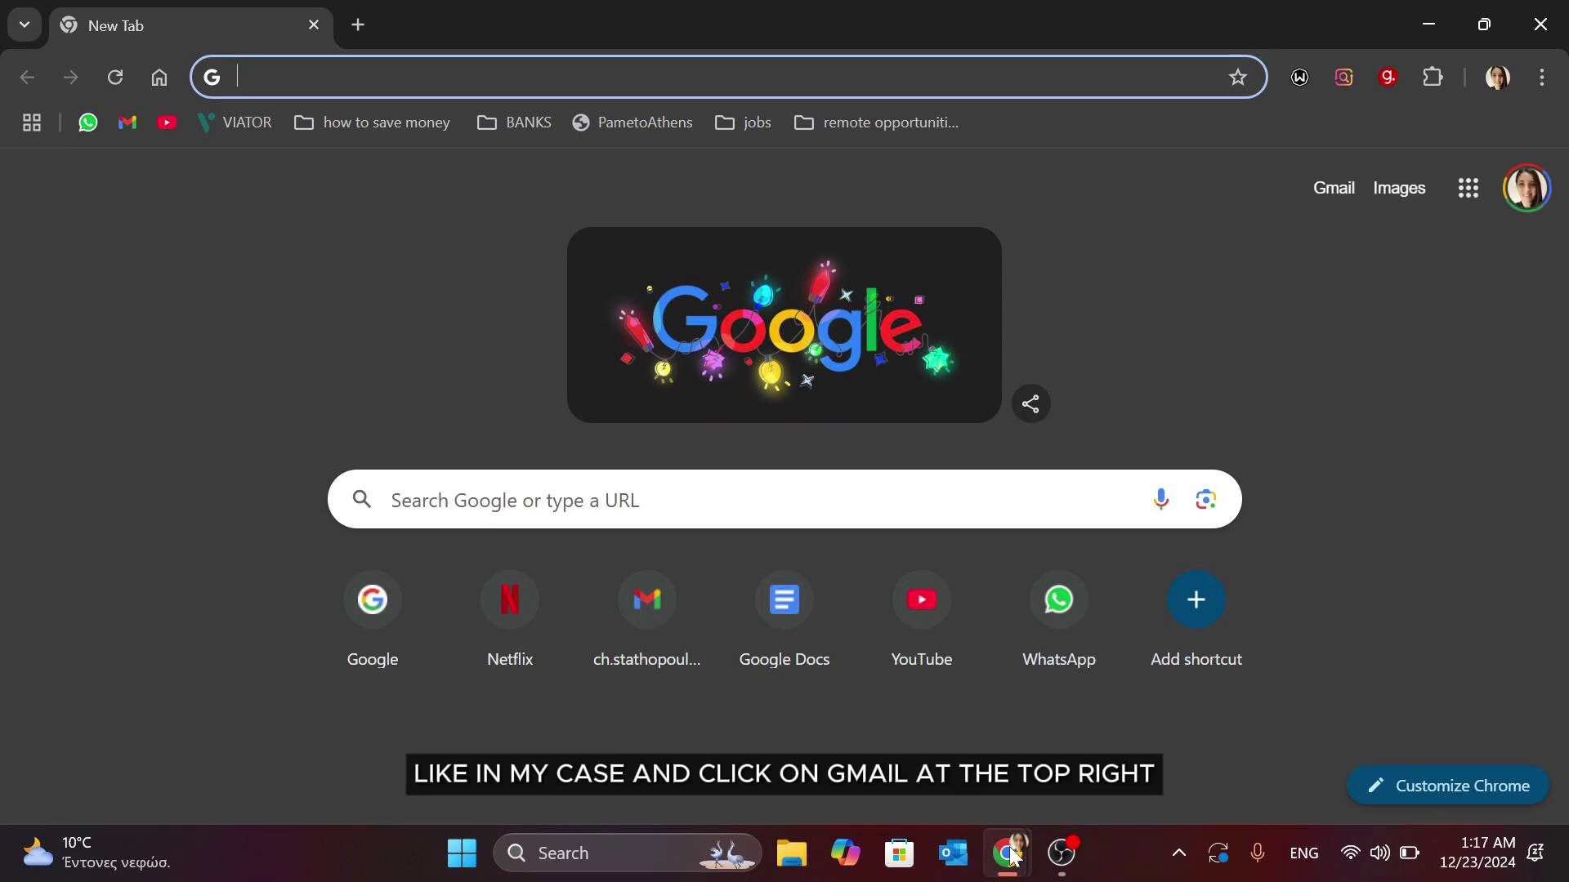
Open Gmail from the Google new tab page.
{"action": "left_click", "coordinate": [1341, 198]}
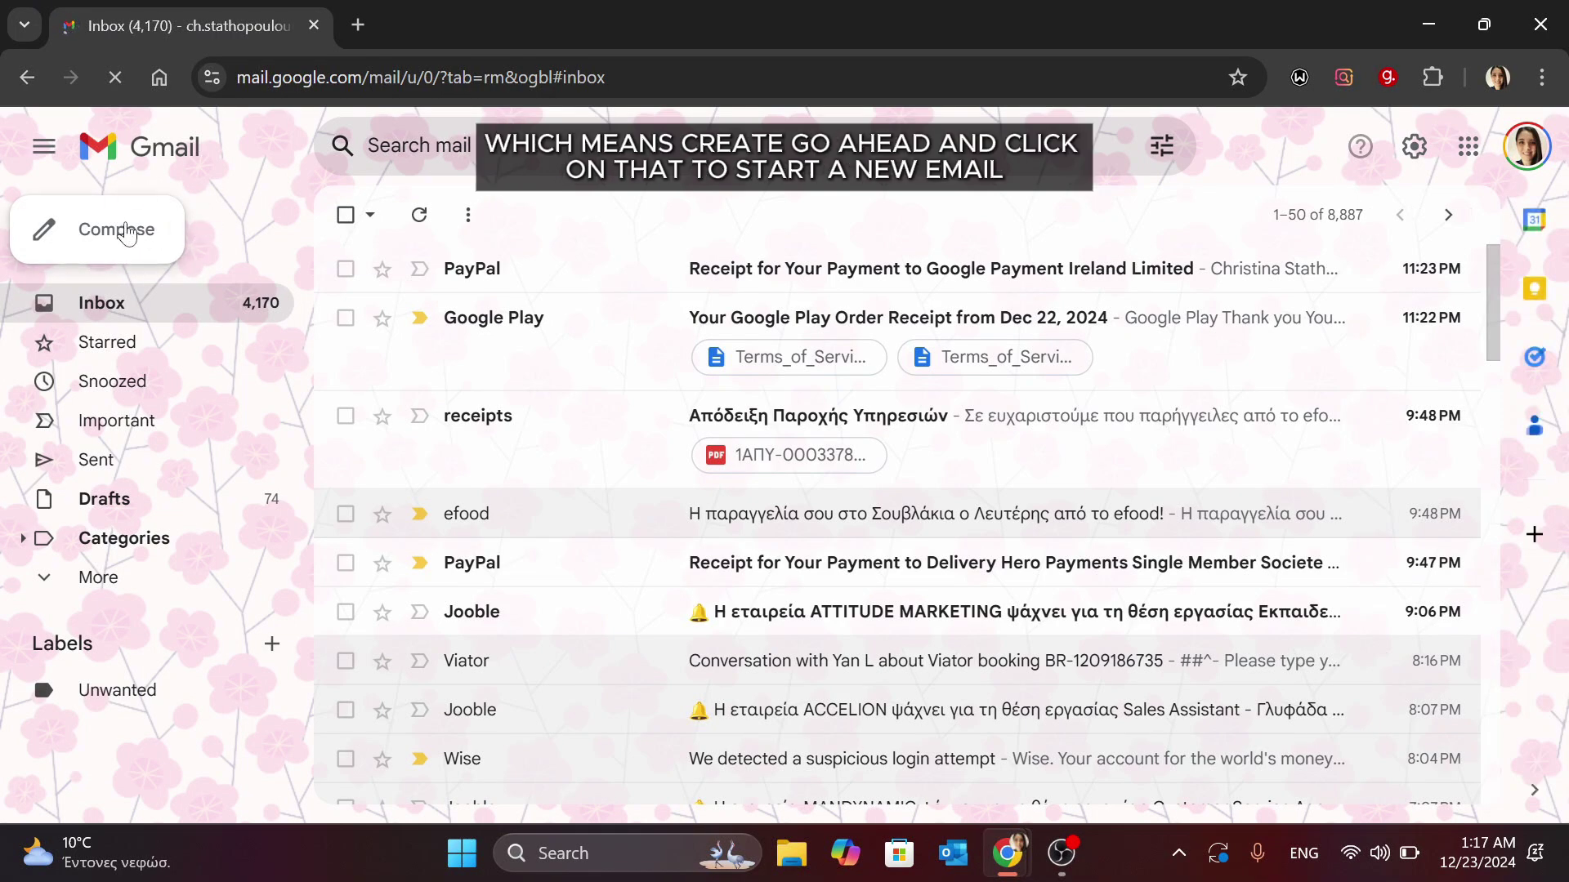
Open a blank New Message compose window.
{"action": "left_click", "coordinate": [124, 233]}
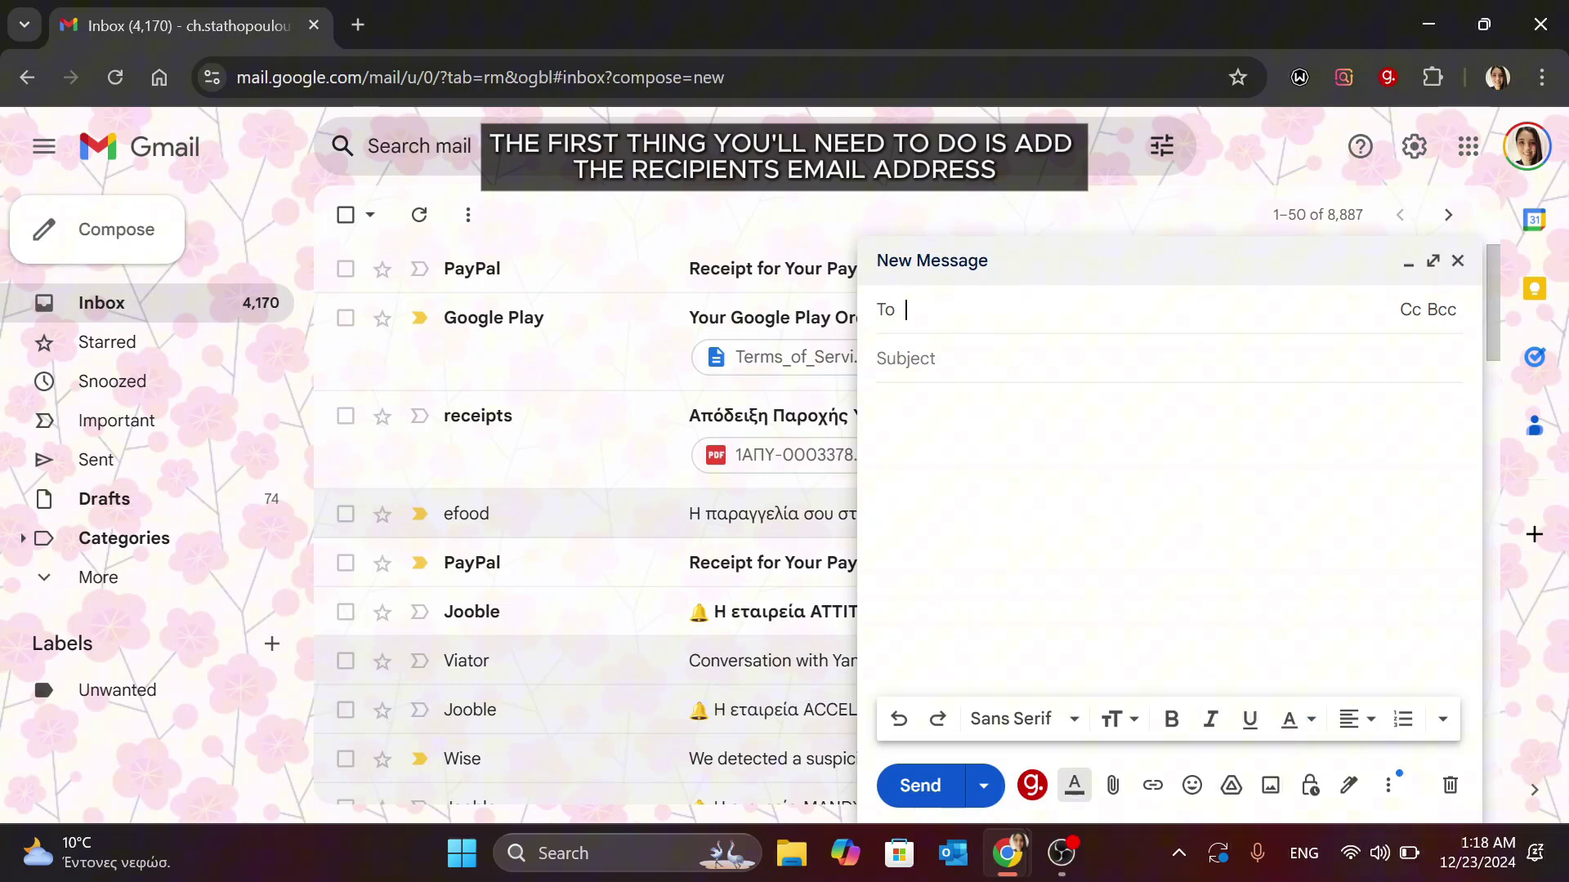
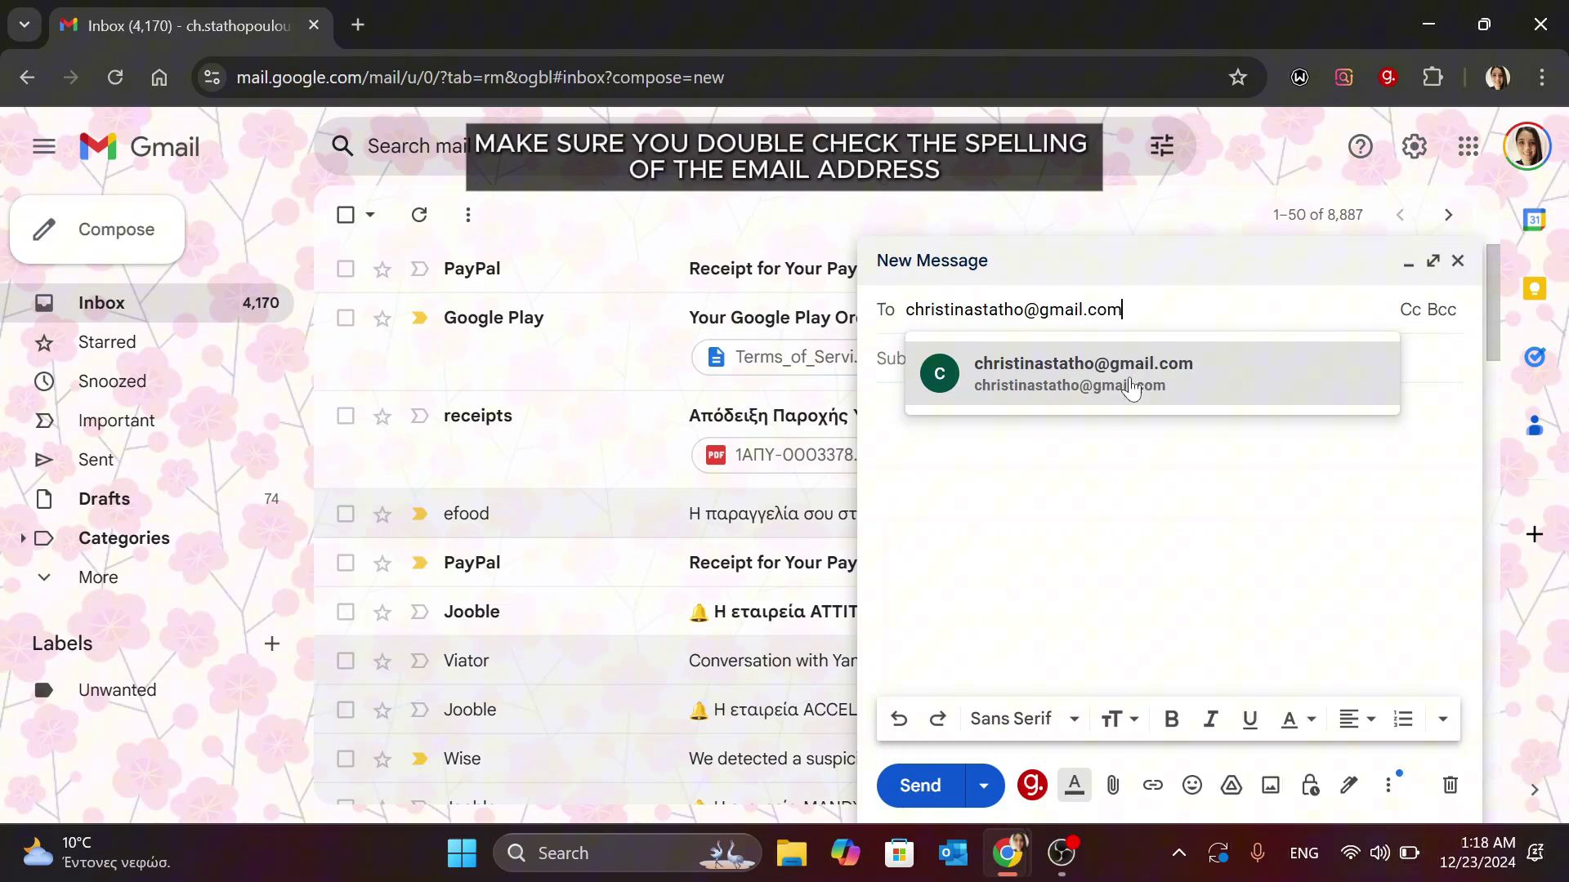
Enter the contact's Gmail address in To and confirm the matching suggestion.
{"action": "mouse_move", "coordinate": [1132, 387]}
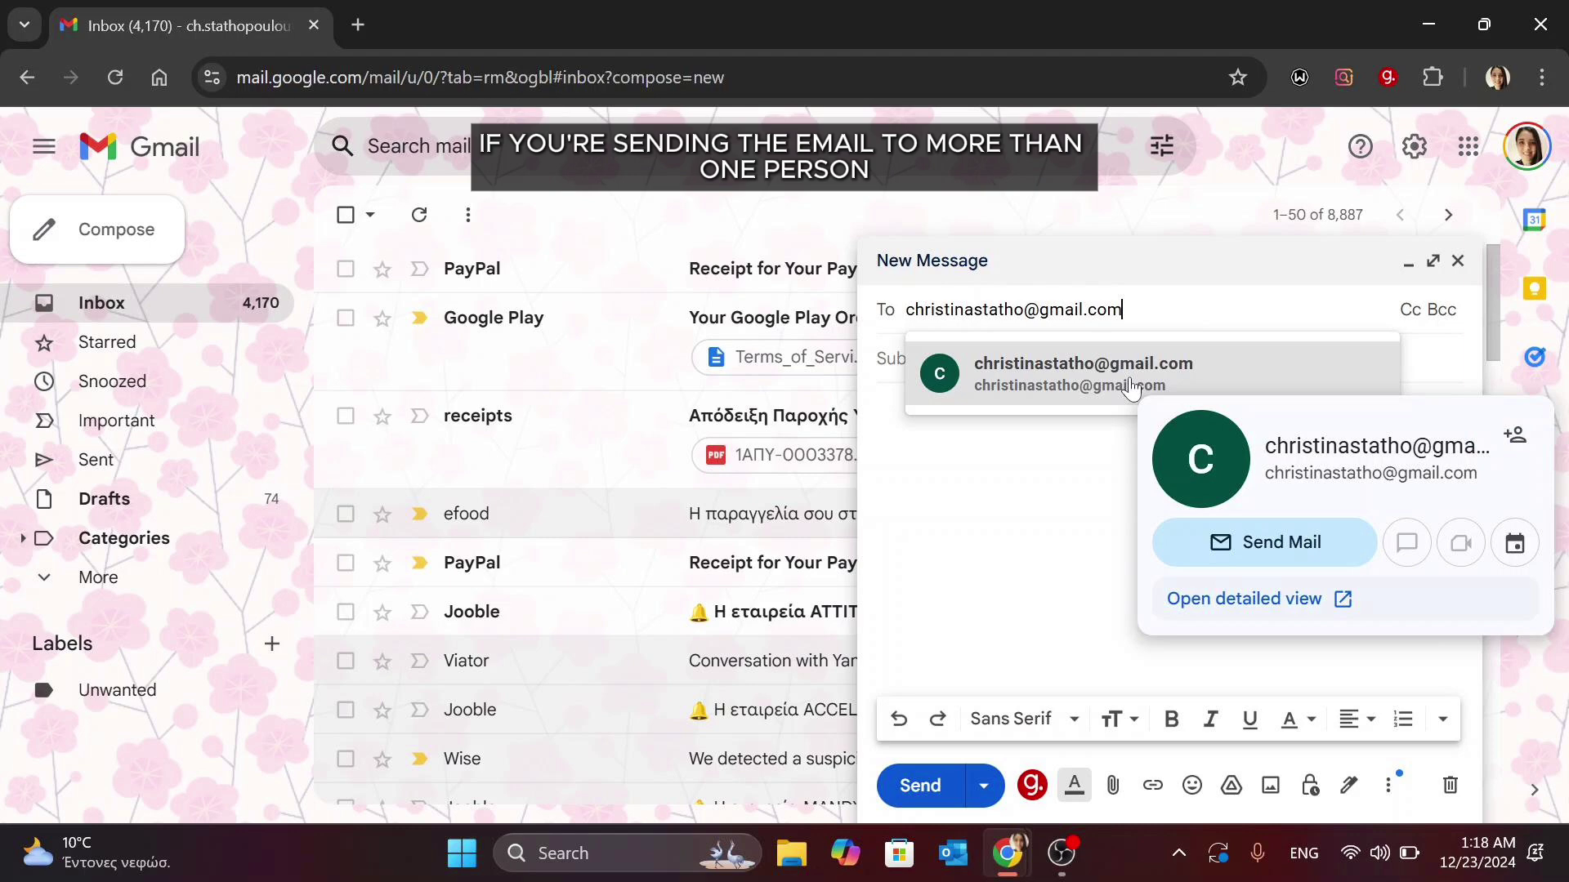
{"action": "left_click", "coordinate": [1132, 388]}
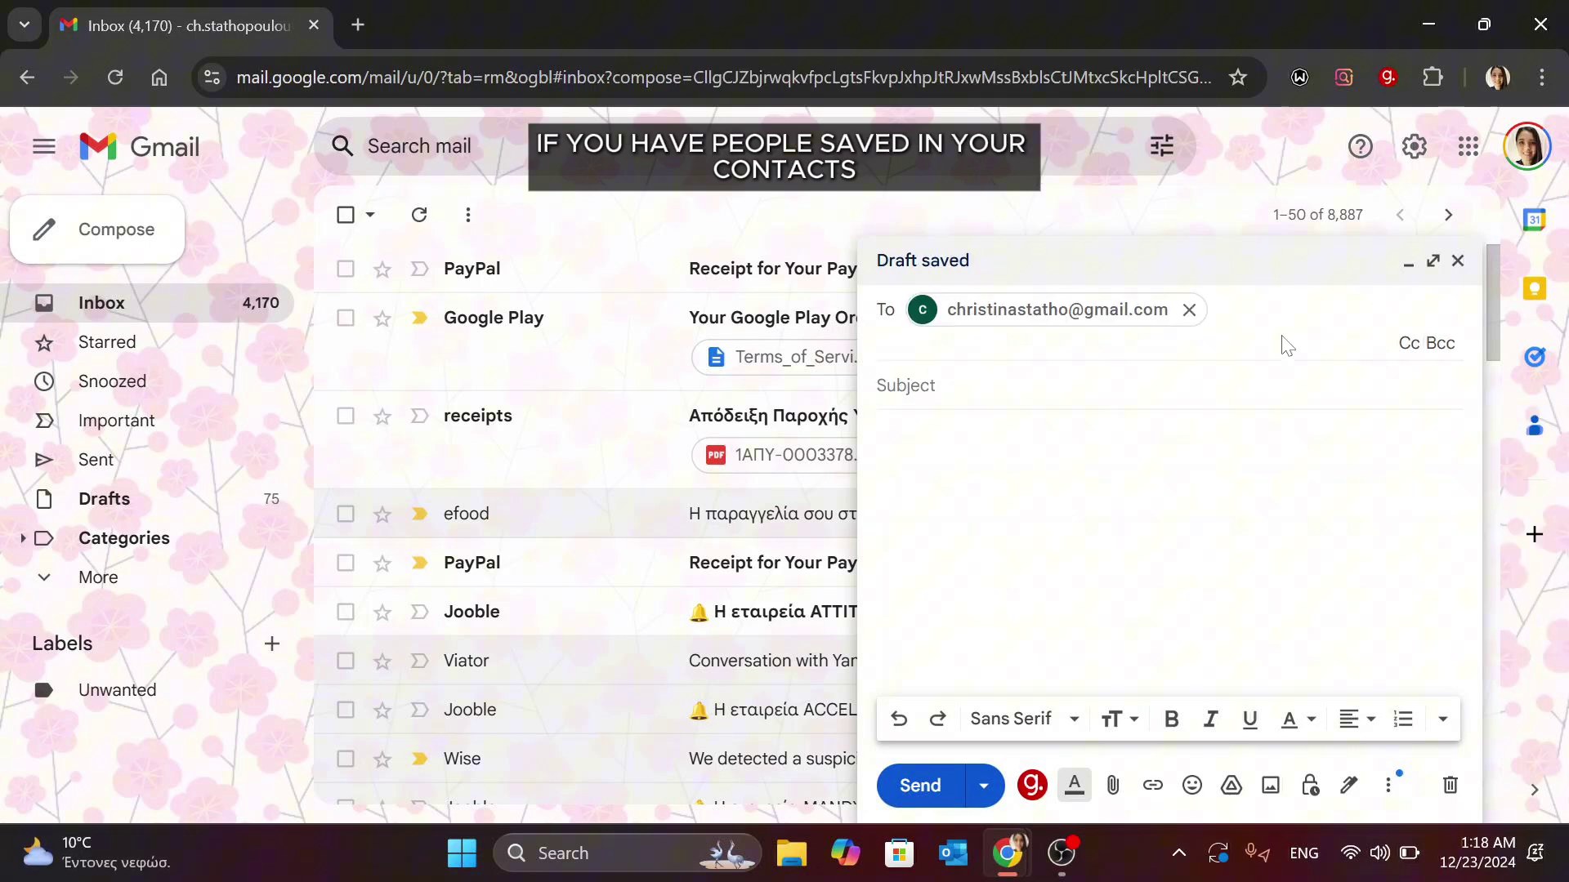
Pick the Hotmail contact from the Select contacts list and insert it into To.
{"action": "left_click", "coordinate": [888, 314]}
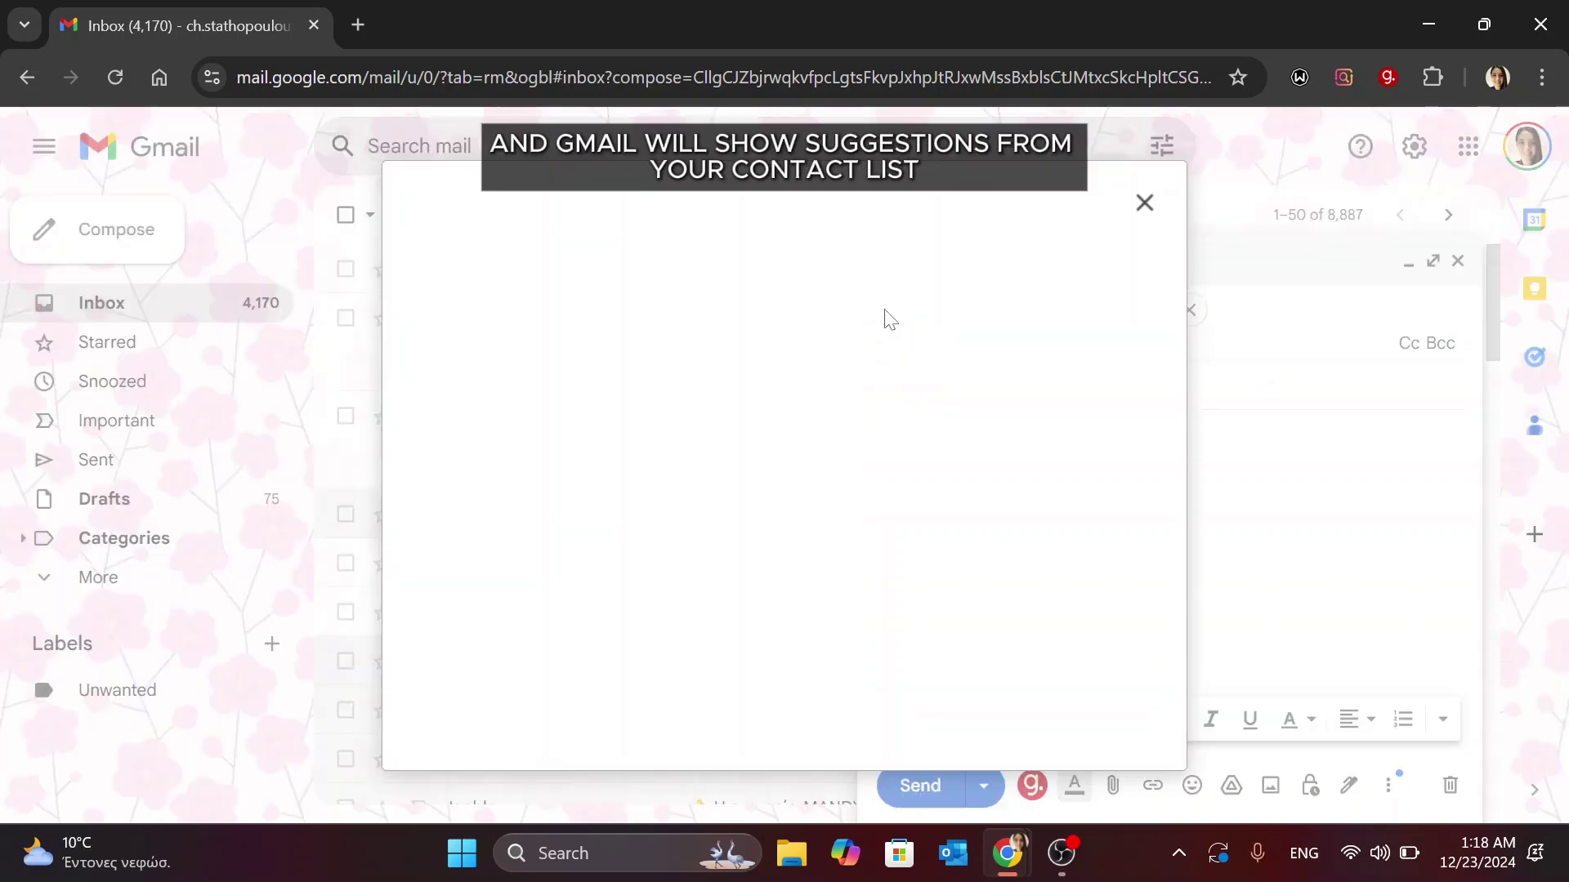
{"action": "scroll", "coordinate": [700, 403], "scroll_direction": "down", "scroll_amount": 10}
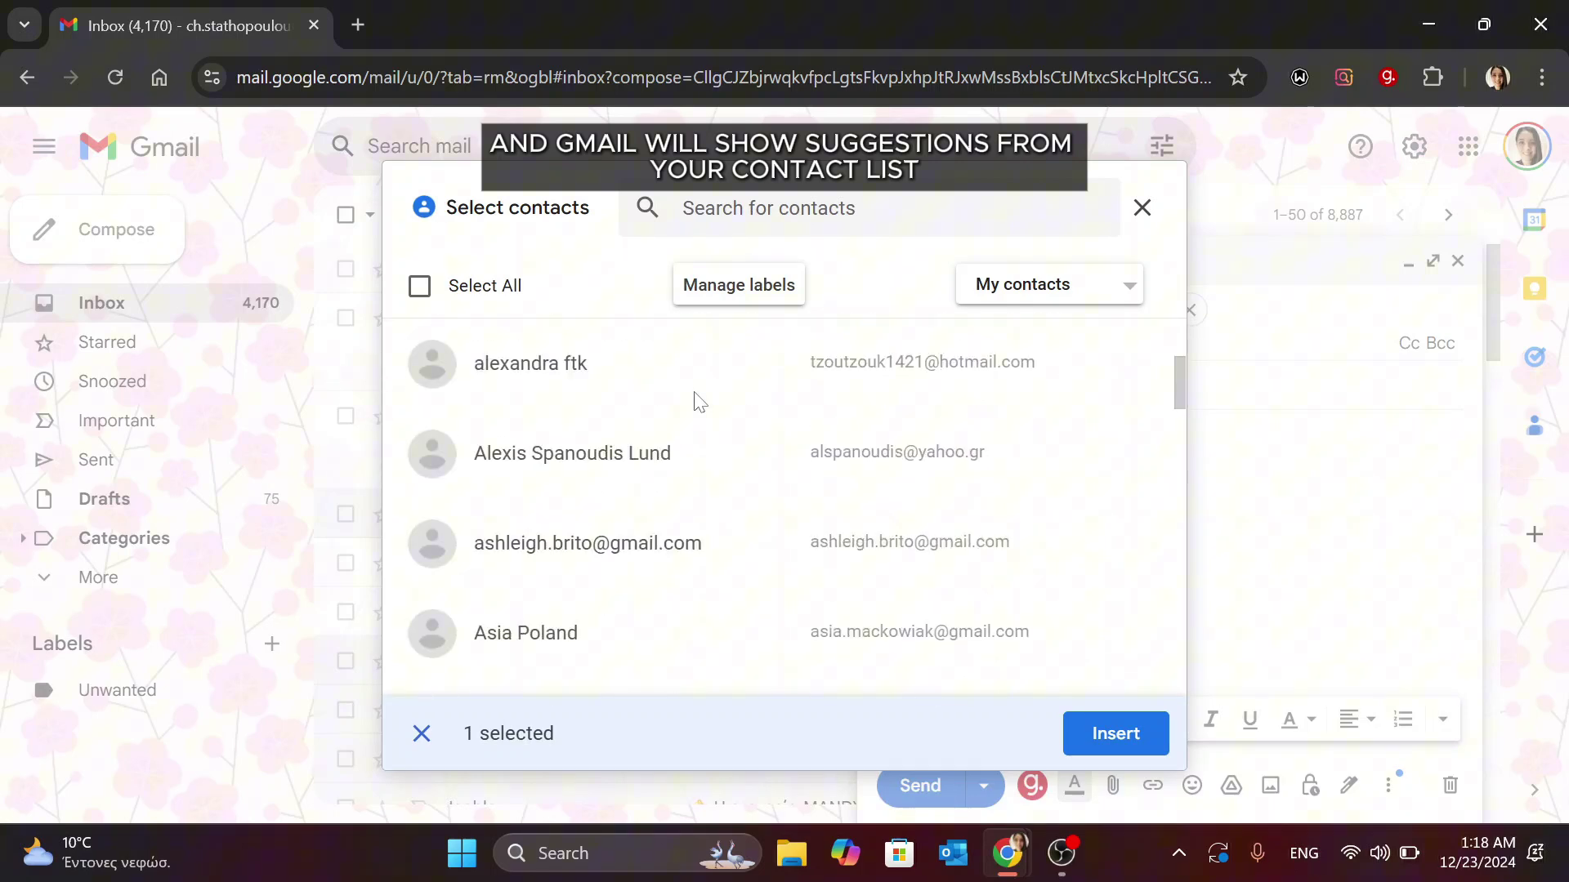
{"action": "scroll", "coordinate": [700, 403], "scroll_direction": "down", "scroll_amount": 3}
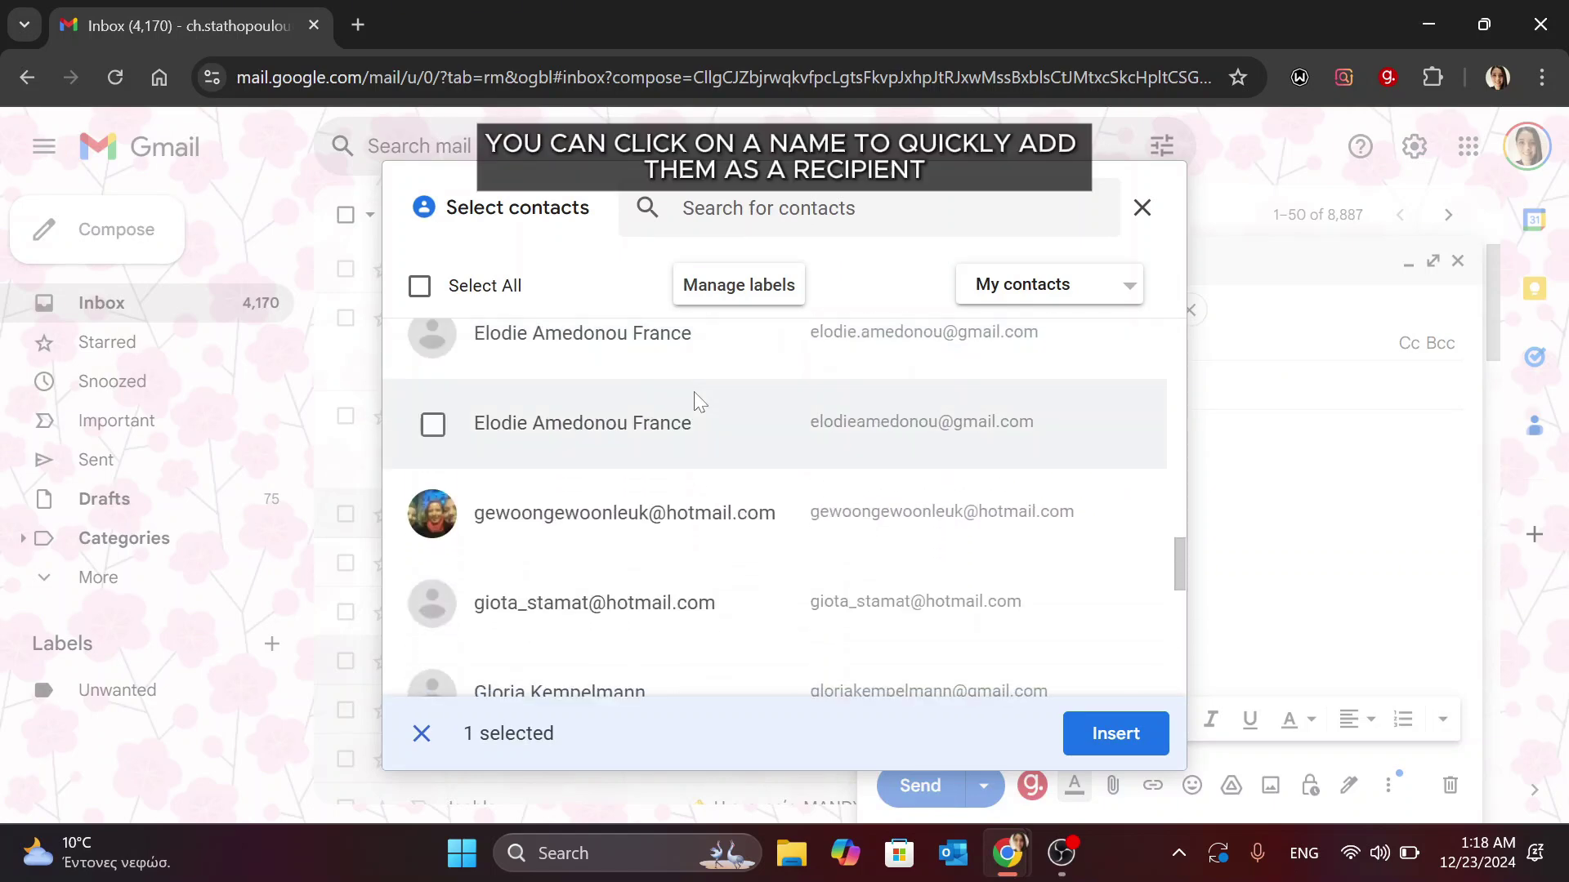
{"action": "left_click", "coordinate": [433, 511]}
{"action": "left_click", "coordinate": [1115, 733]}
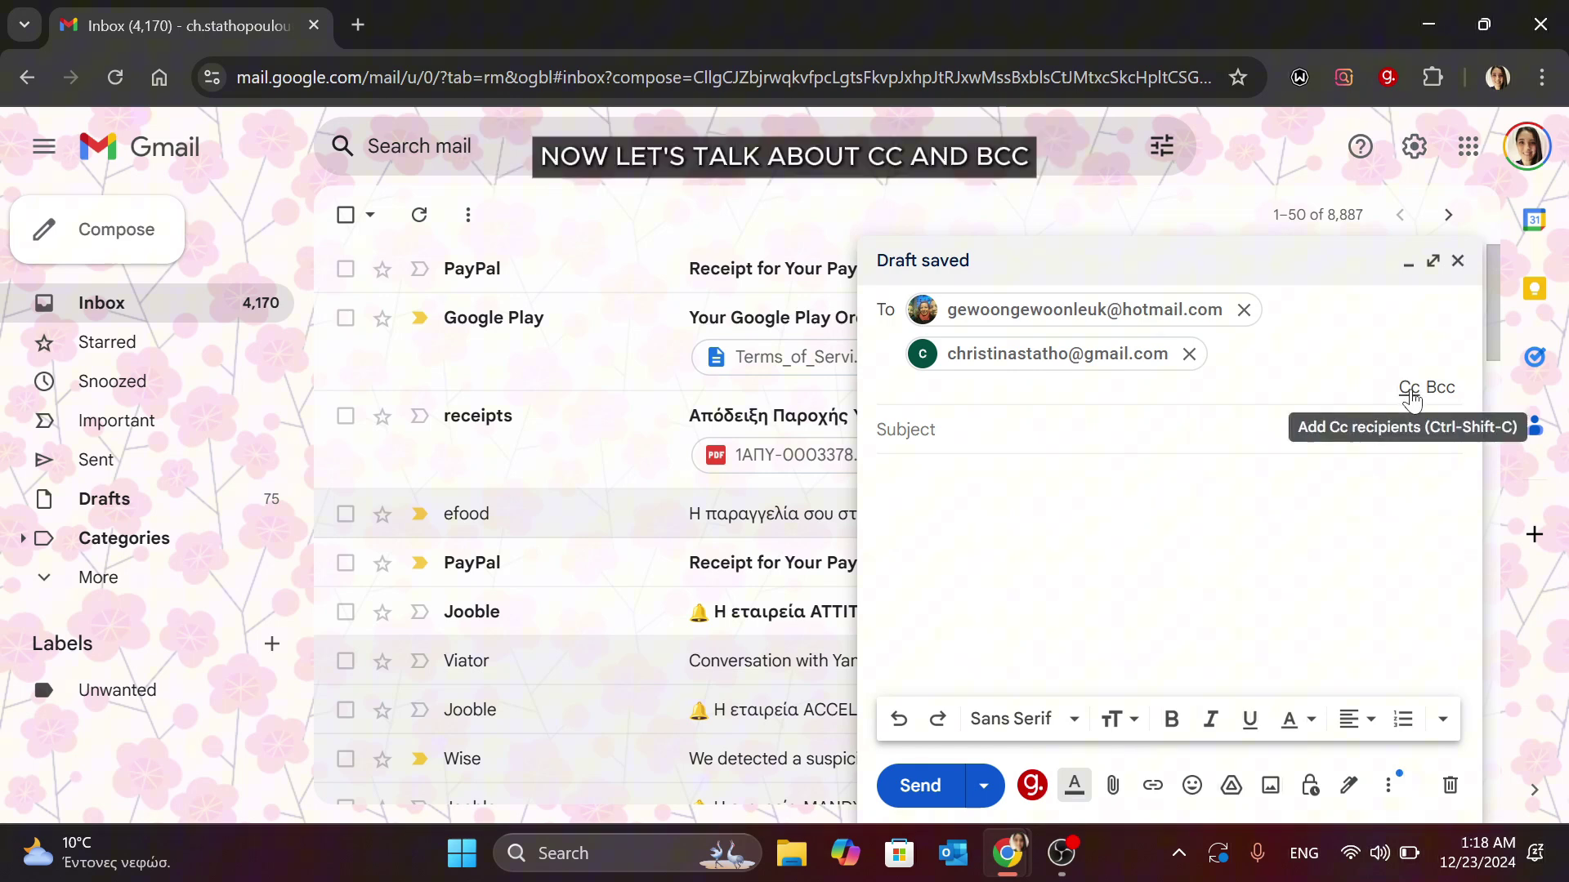
Add a Cc recipient by searching 'ch' and choosing the first suggested contact.
{"action": "left_click", "coordinate": [1408, 390]}
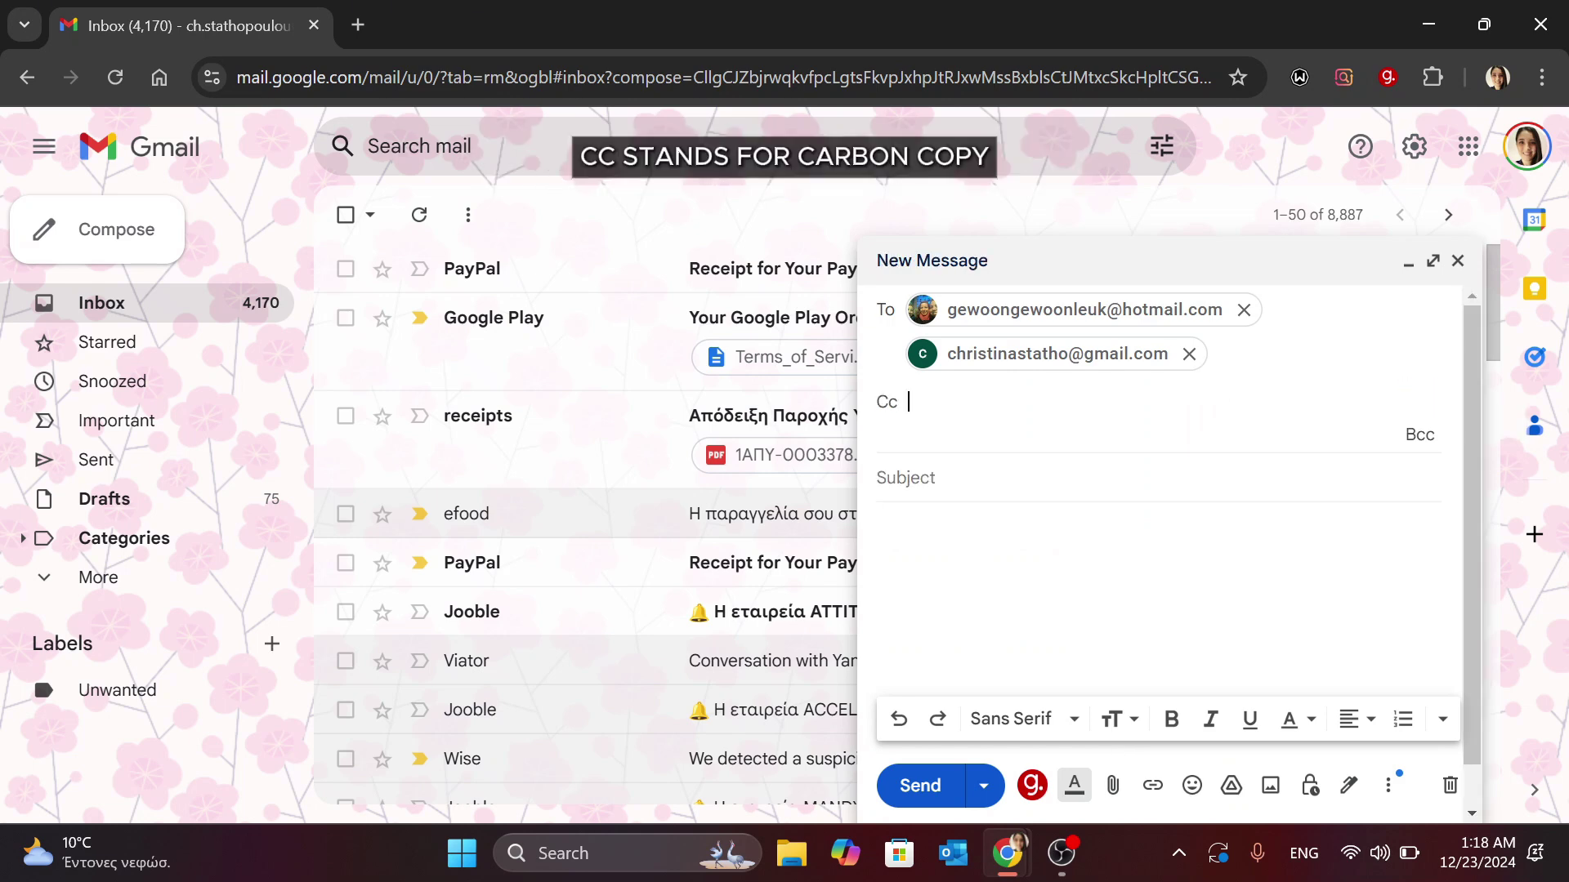
{"action": "type", "text": "ch"}
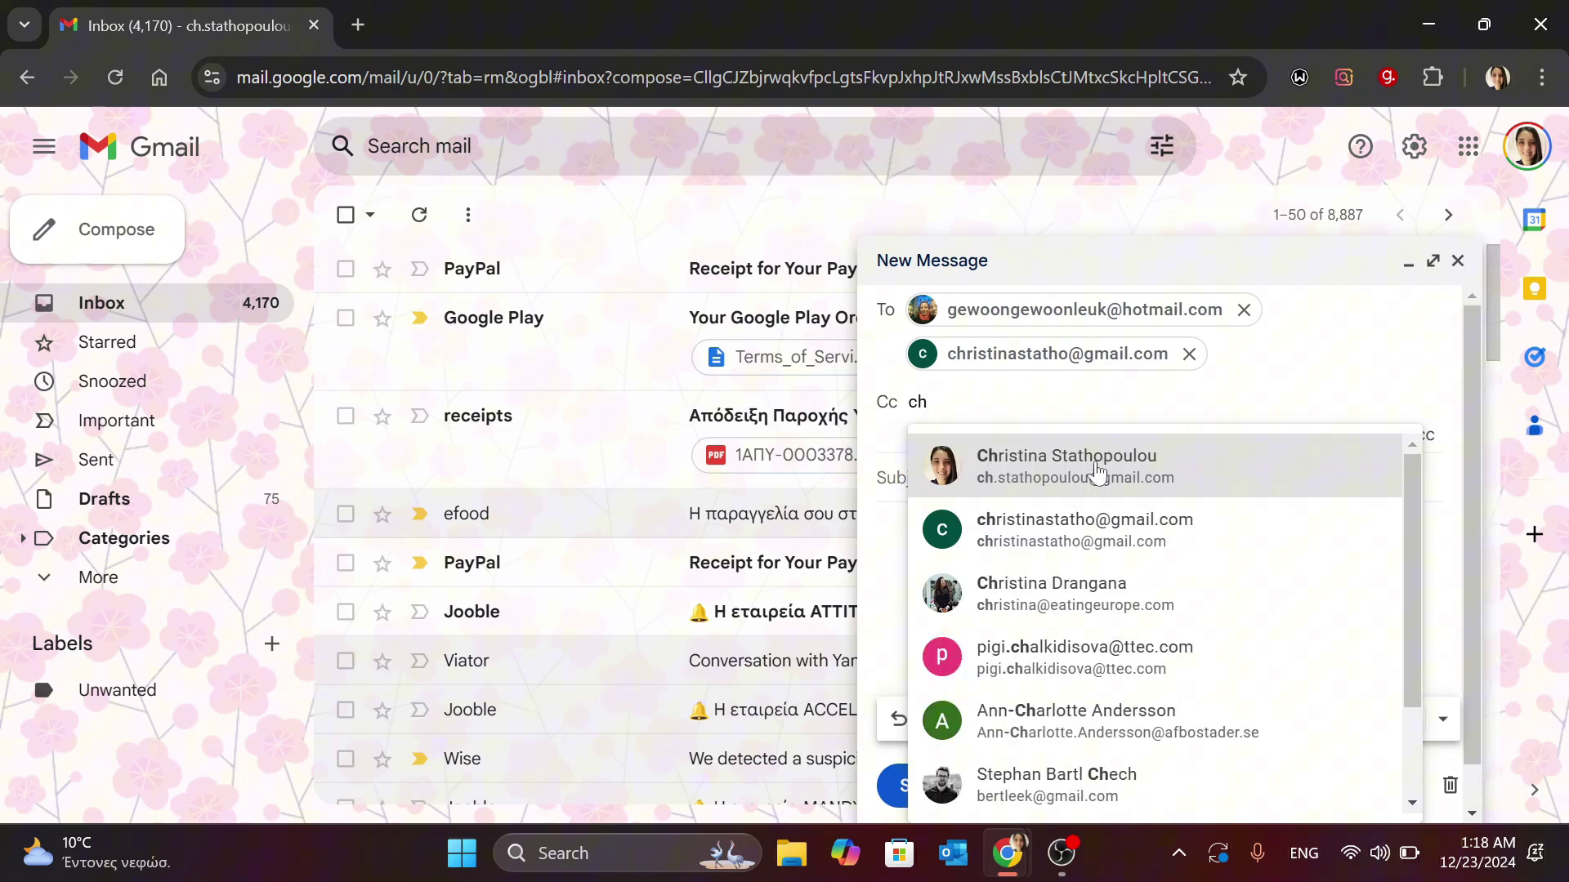
{"action": "left_click", "coordinate": [1100, 479]}
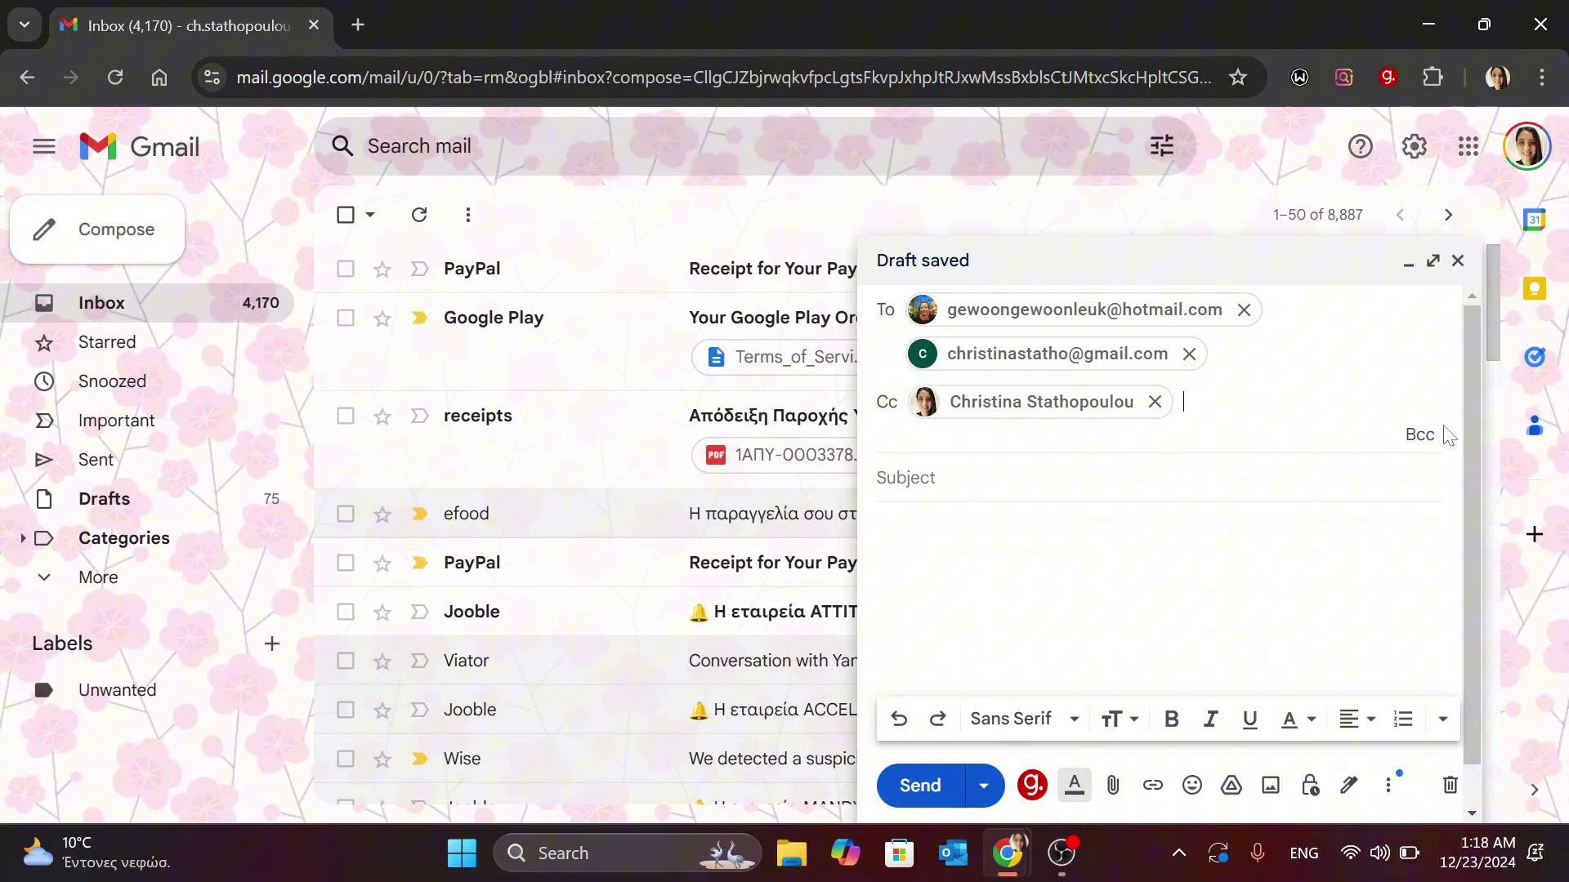
Add a Bcc recipient by searching 'tra' and choosing the suggested contact.
{"action": "left_click", "coordinate": [1419, 437]}
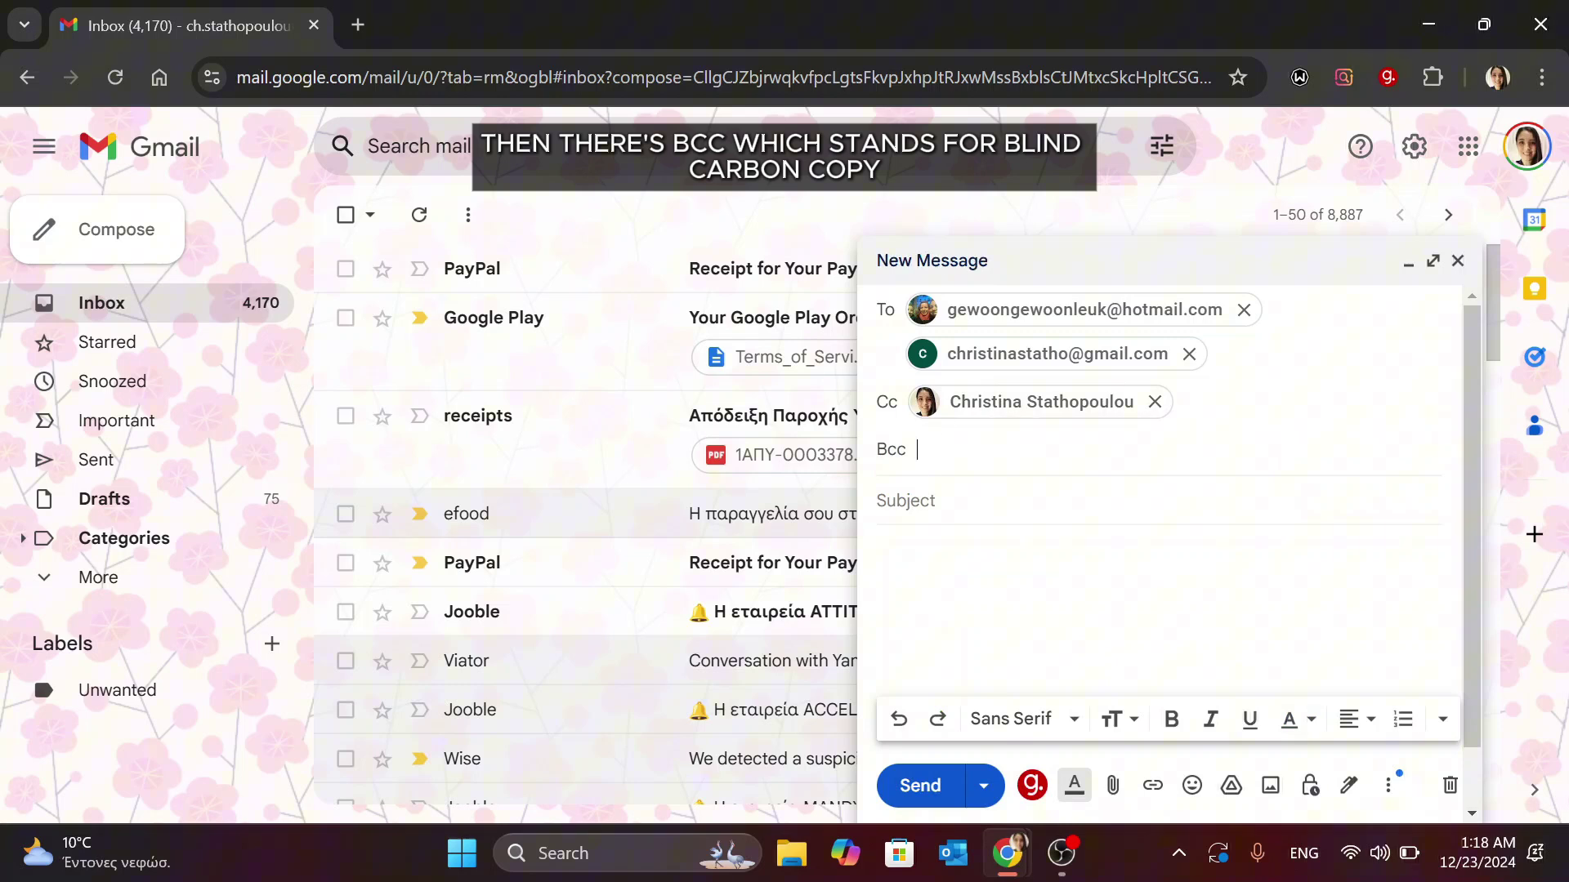
{"action": "type", "text": "tra"}
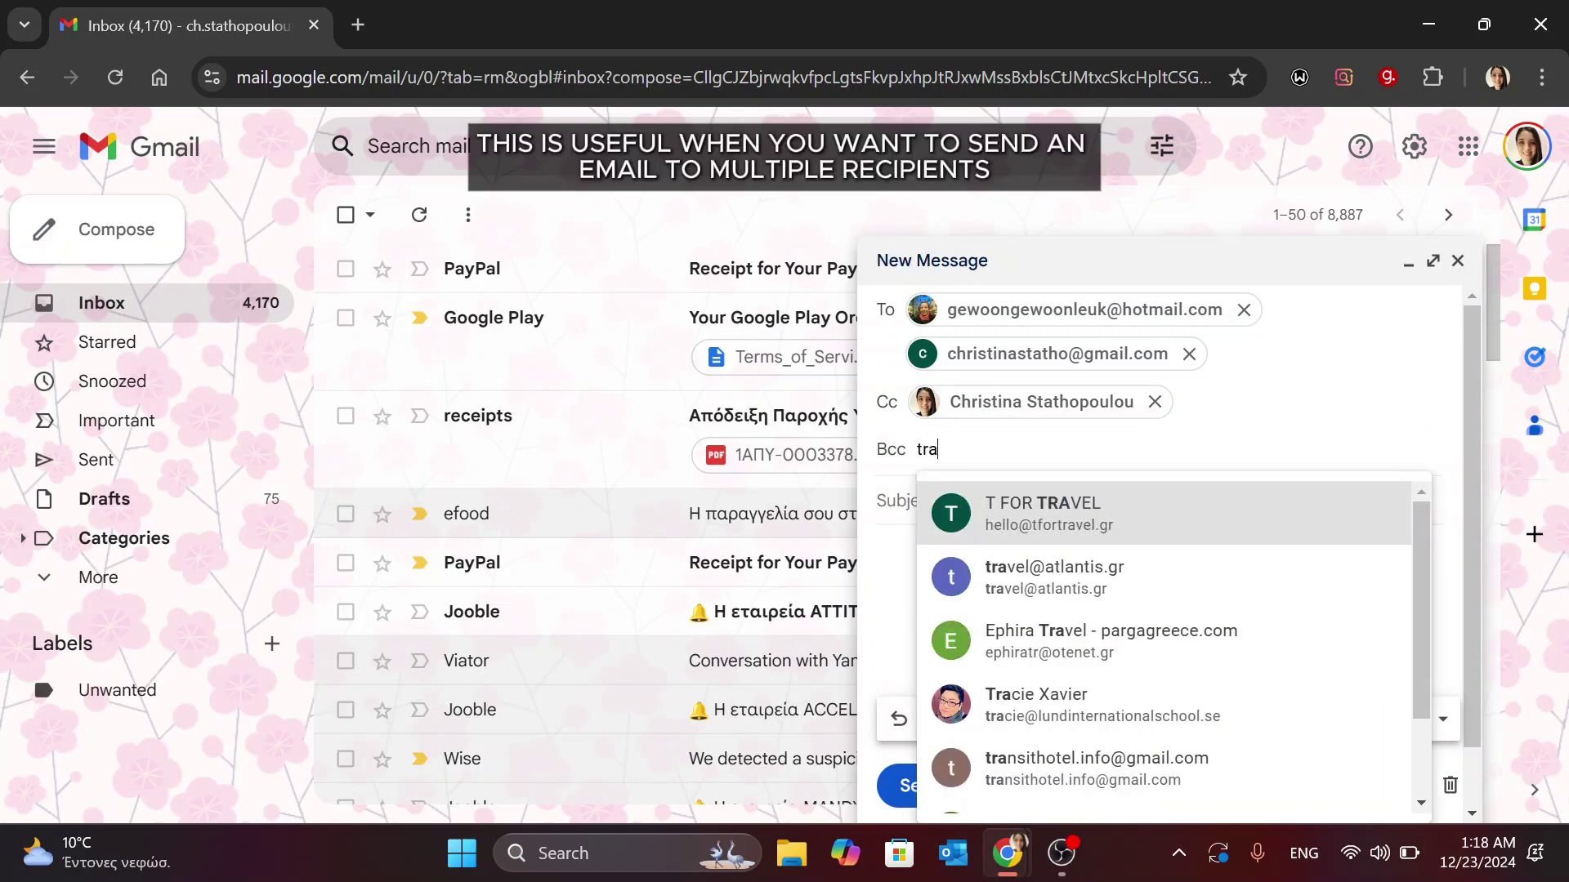
{"action": "left_click", "coordinate": [1172, 708]}
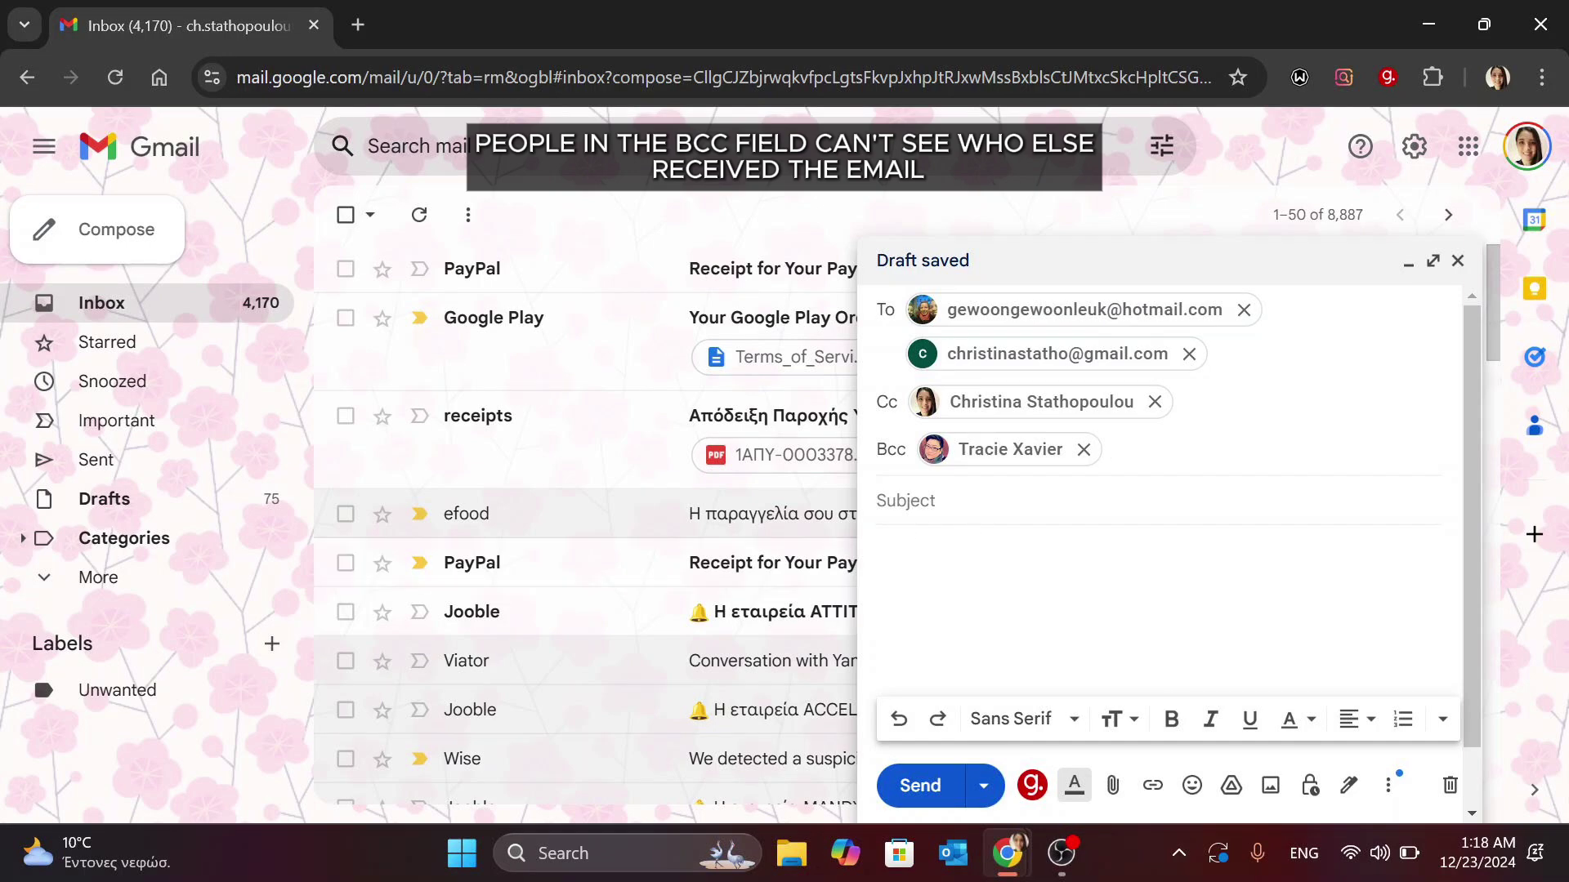
Set the subject to 'about the party'.
{"action": "left_click", "coordinate": [905, 500]}
{"action": "type", "text": "about "}
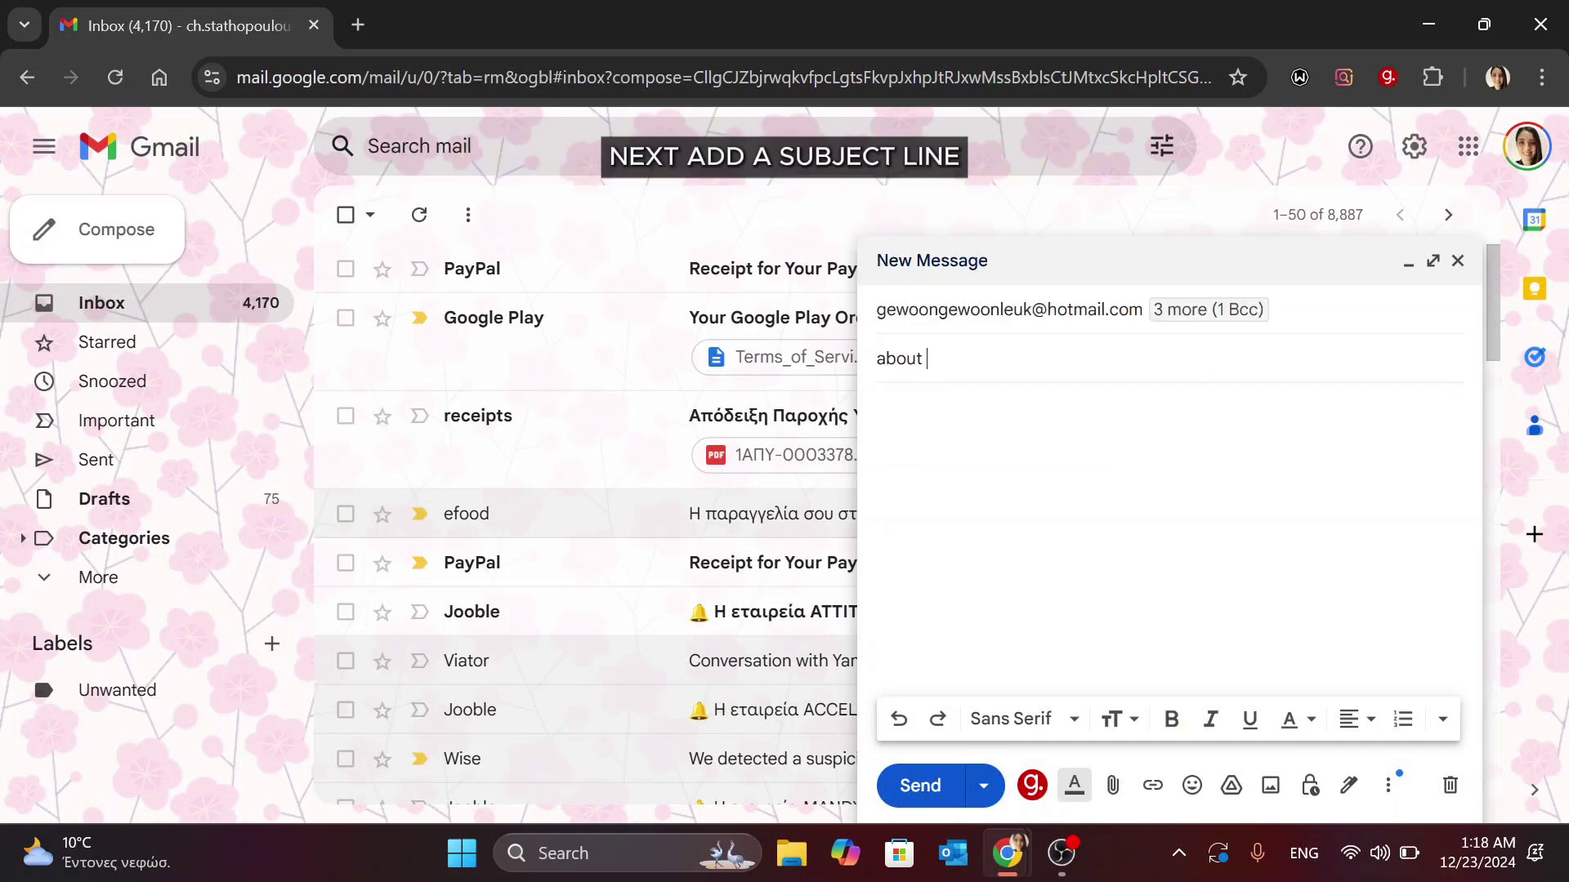
{"action": "type", "text": "the party"}
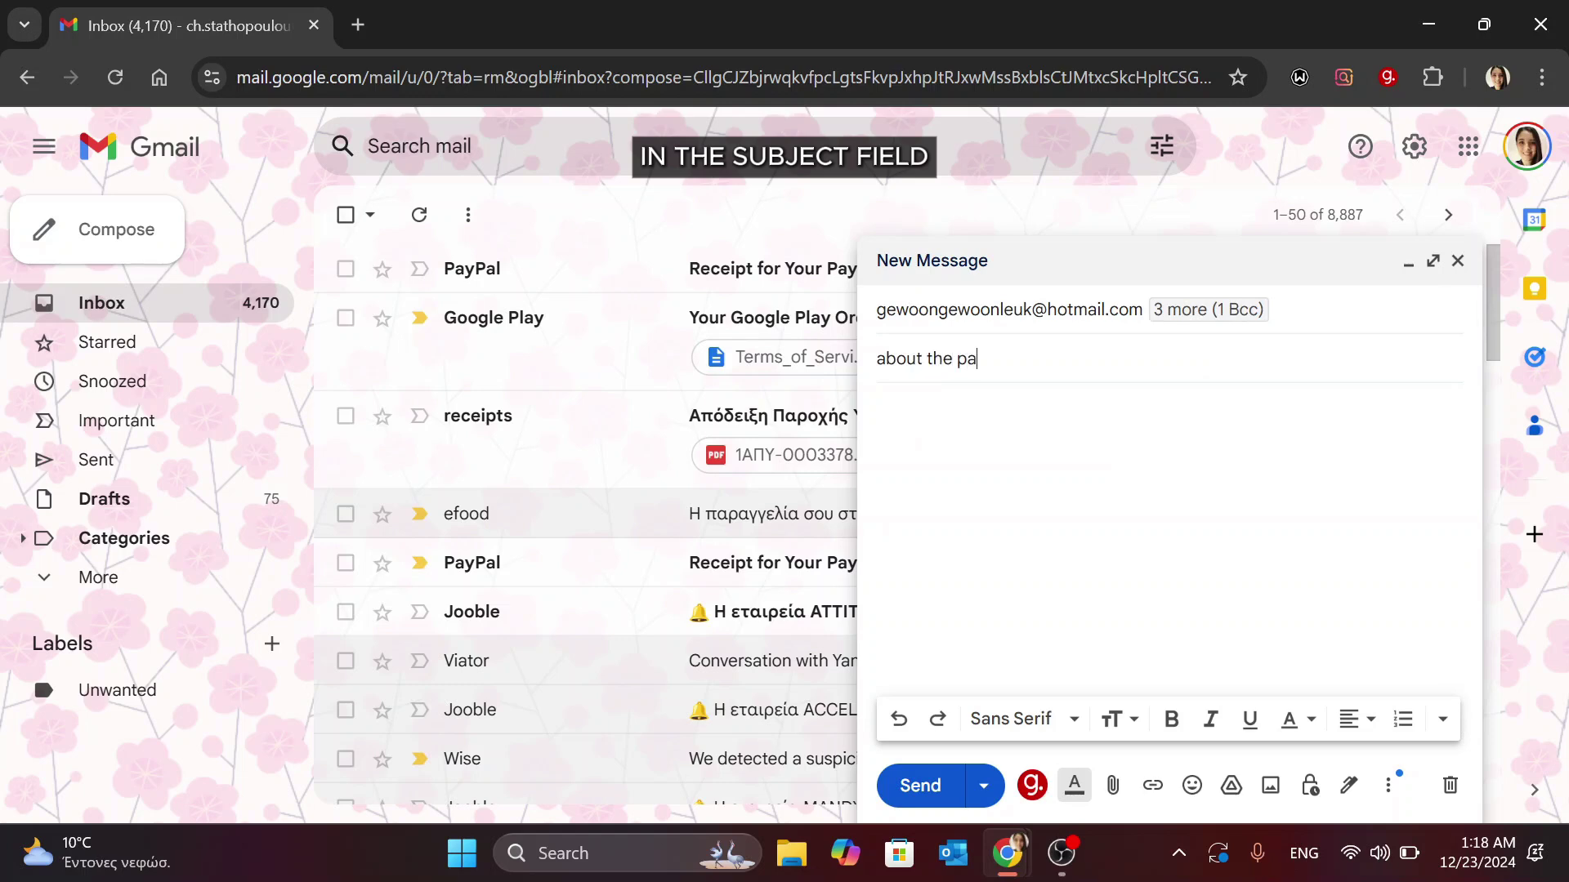
{"action": "left_click", "coordinate": [879, 407]}
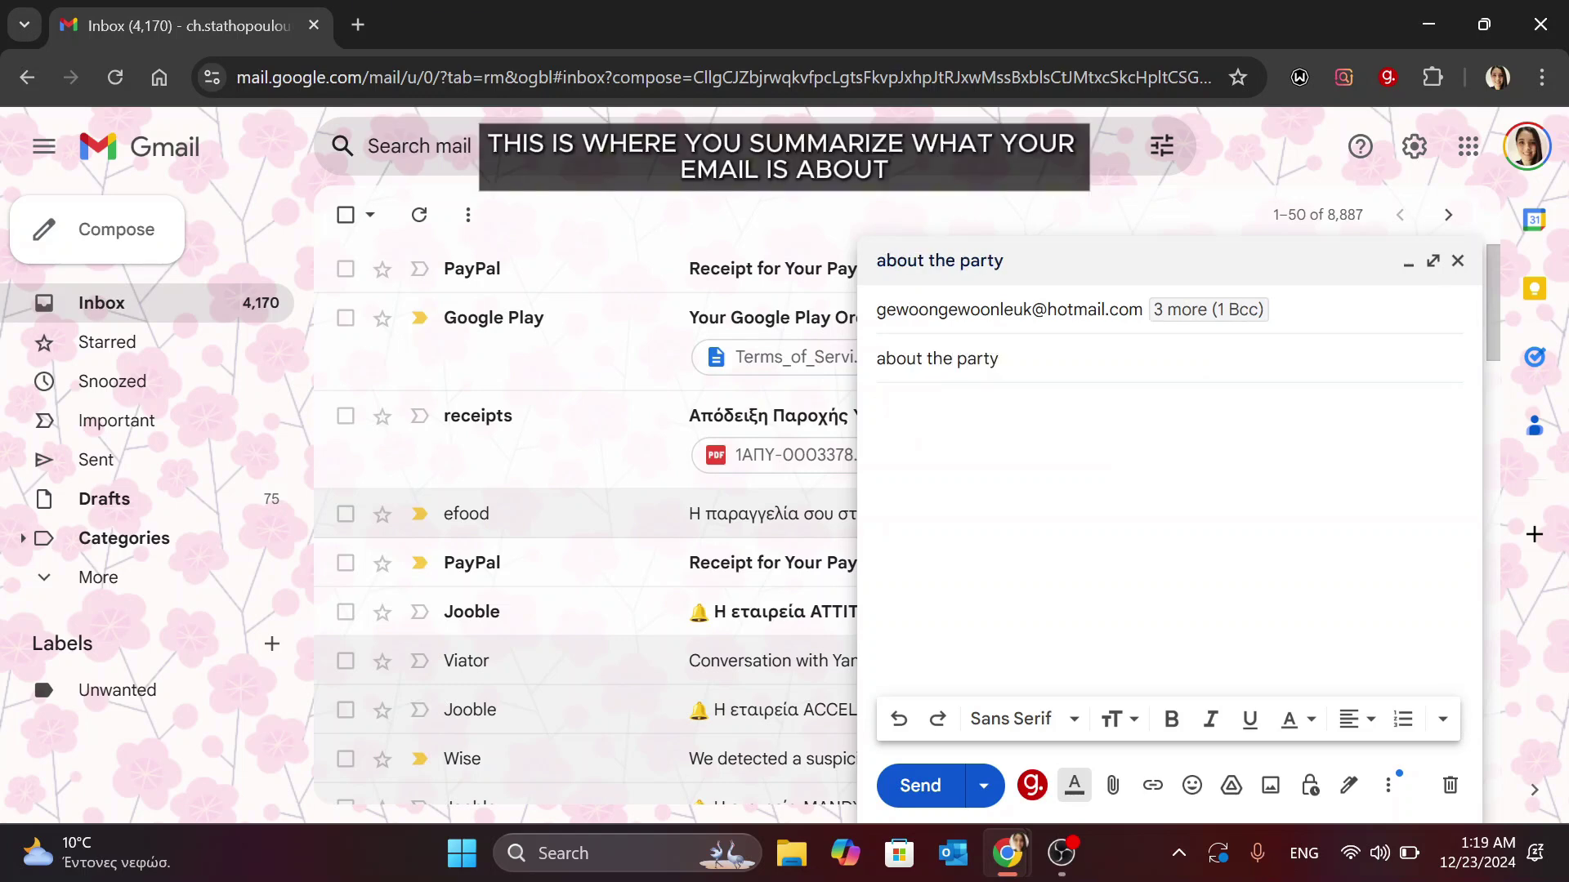
{"action": "key", "text": "Caps_Lock"}
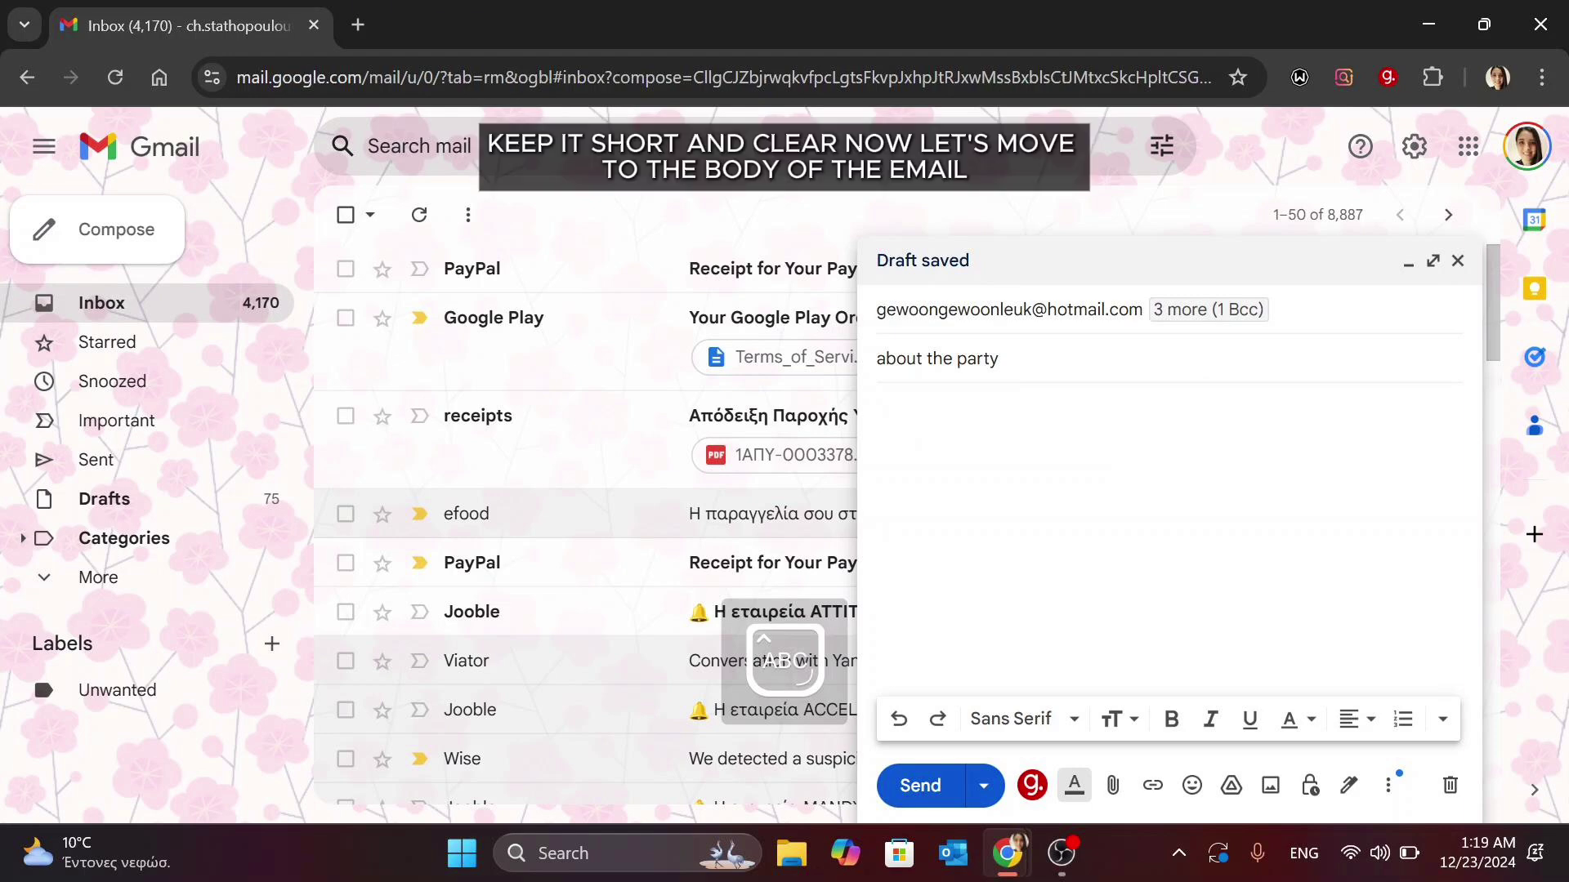
Write 'Please dont forget to bring glasses in those colours:' followed by a numbered list: red, blue, yellow.
{"action": "left_click", "coordinate": [879, 407]}
{"action": "type", "text": "Please dont "}
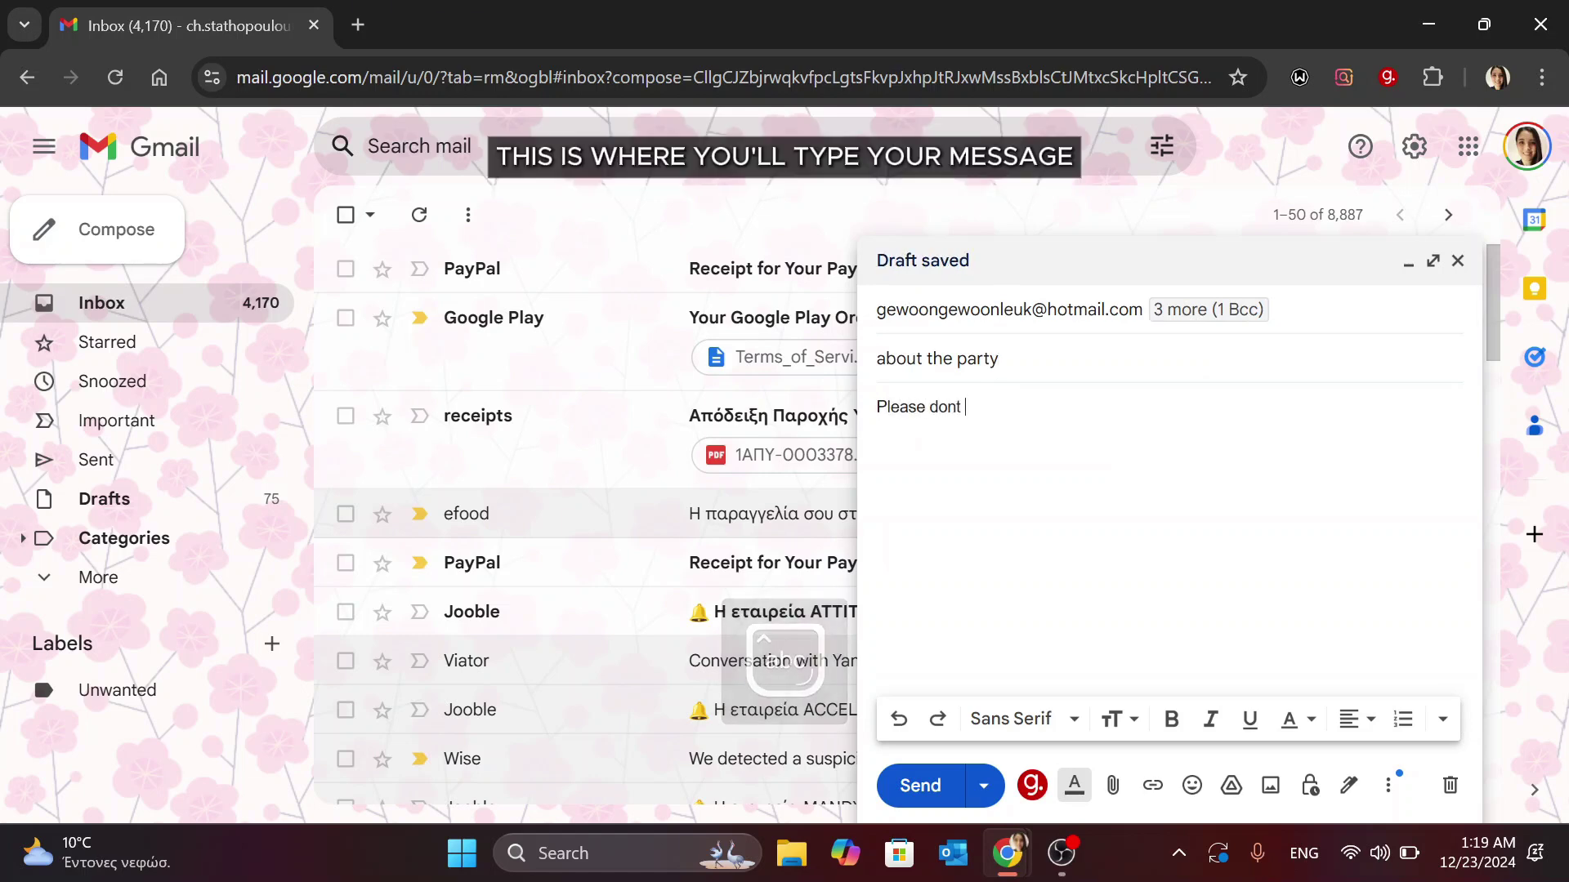
{"action": "type", "text": "forget to br"}
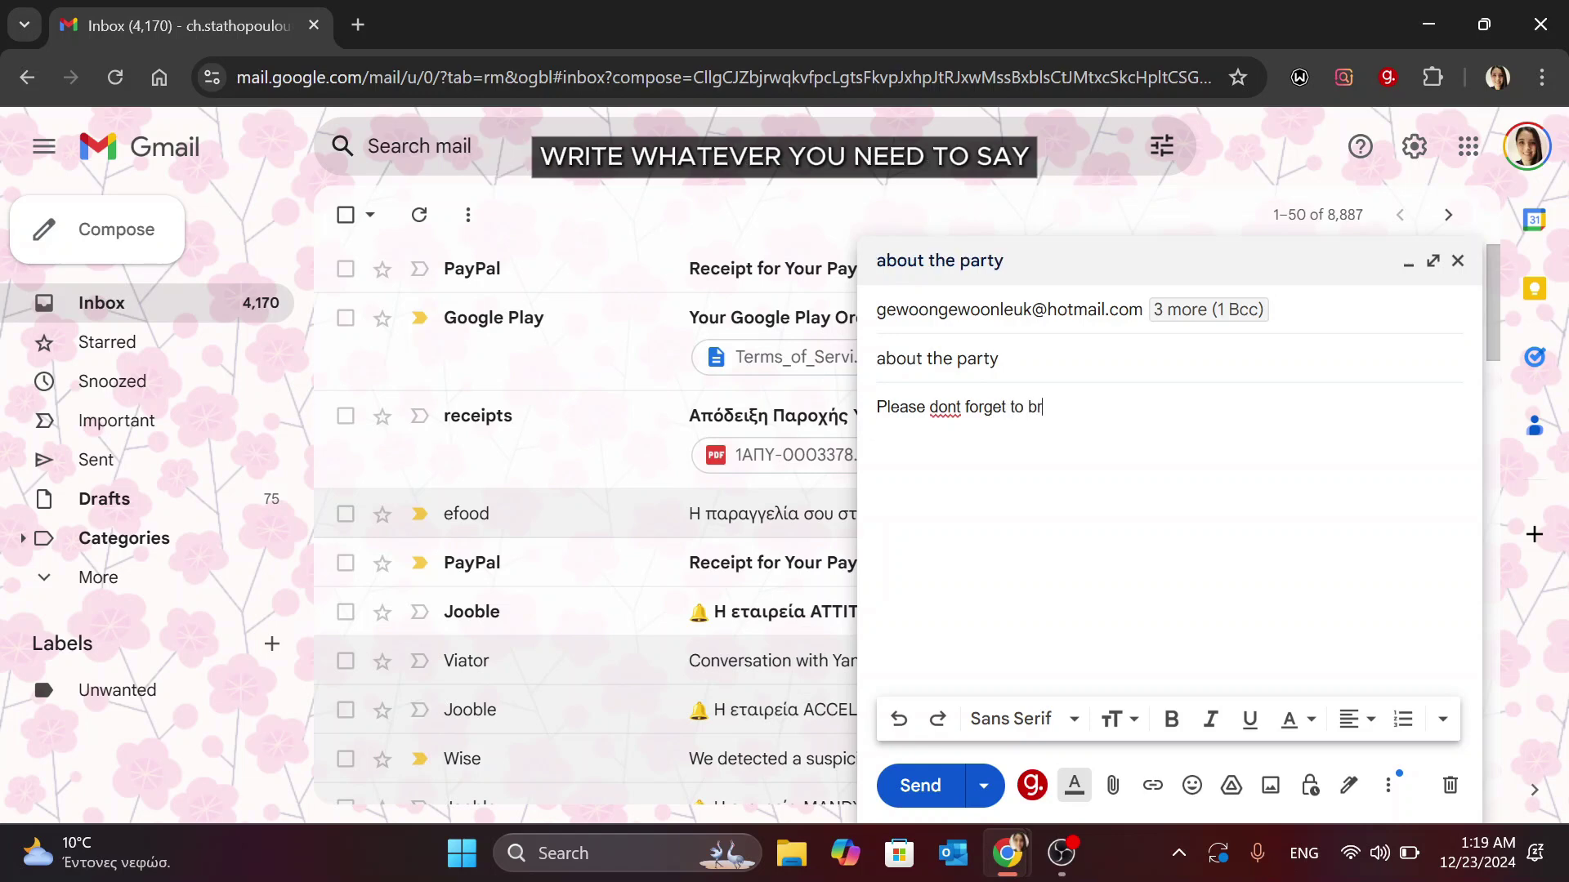
{"action": "type", "text": "ing glas"}
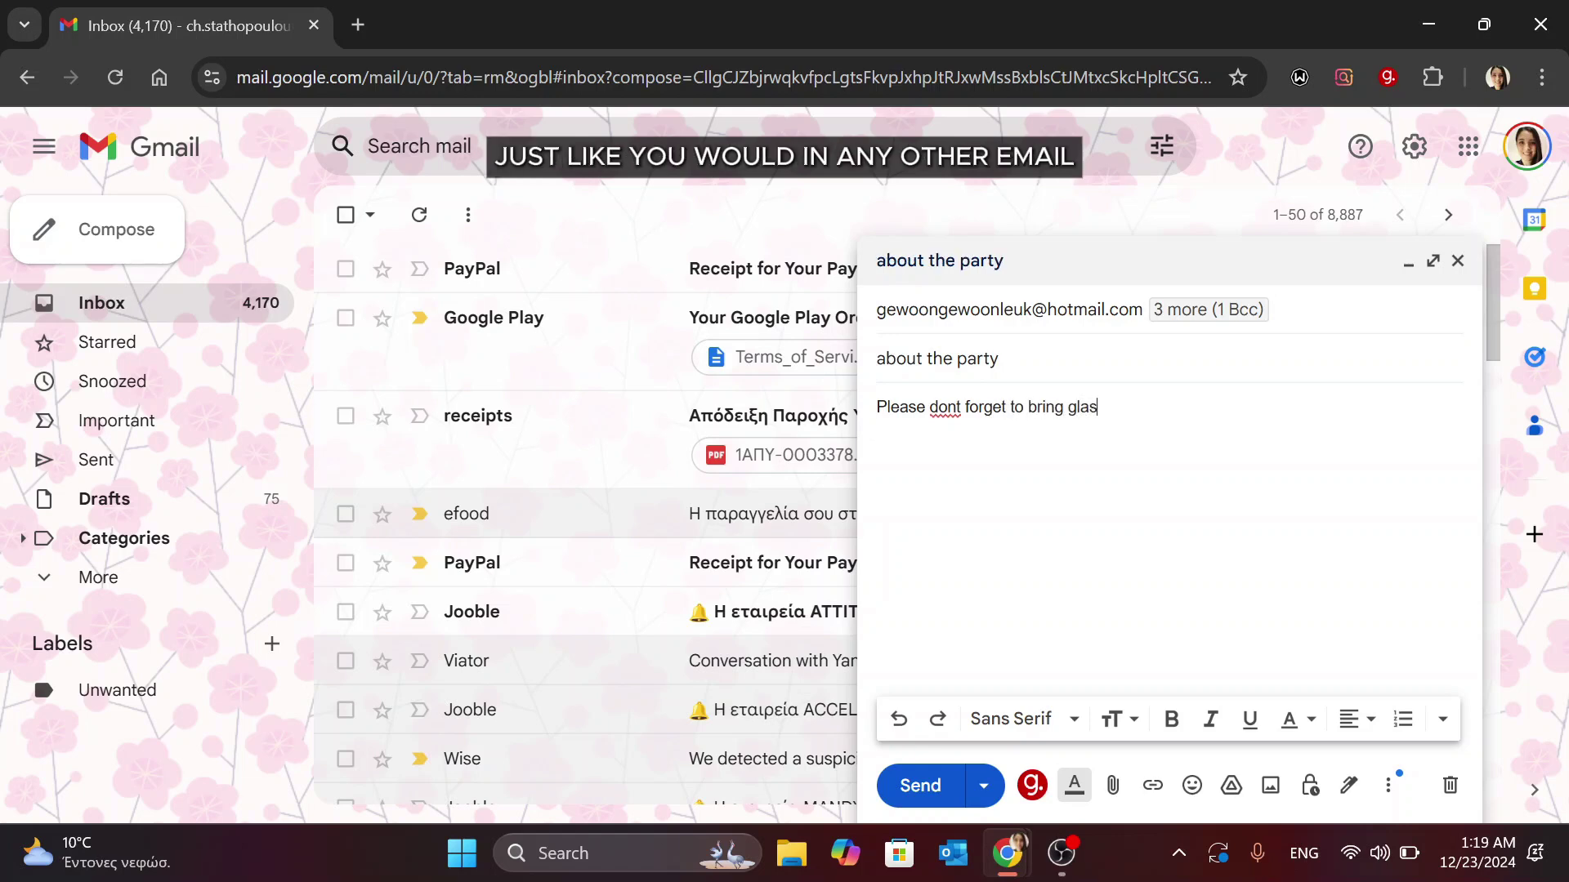
{"action": "type", "text": "ses in those "}
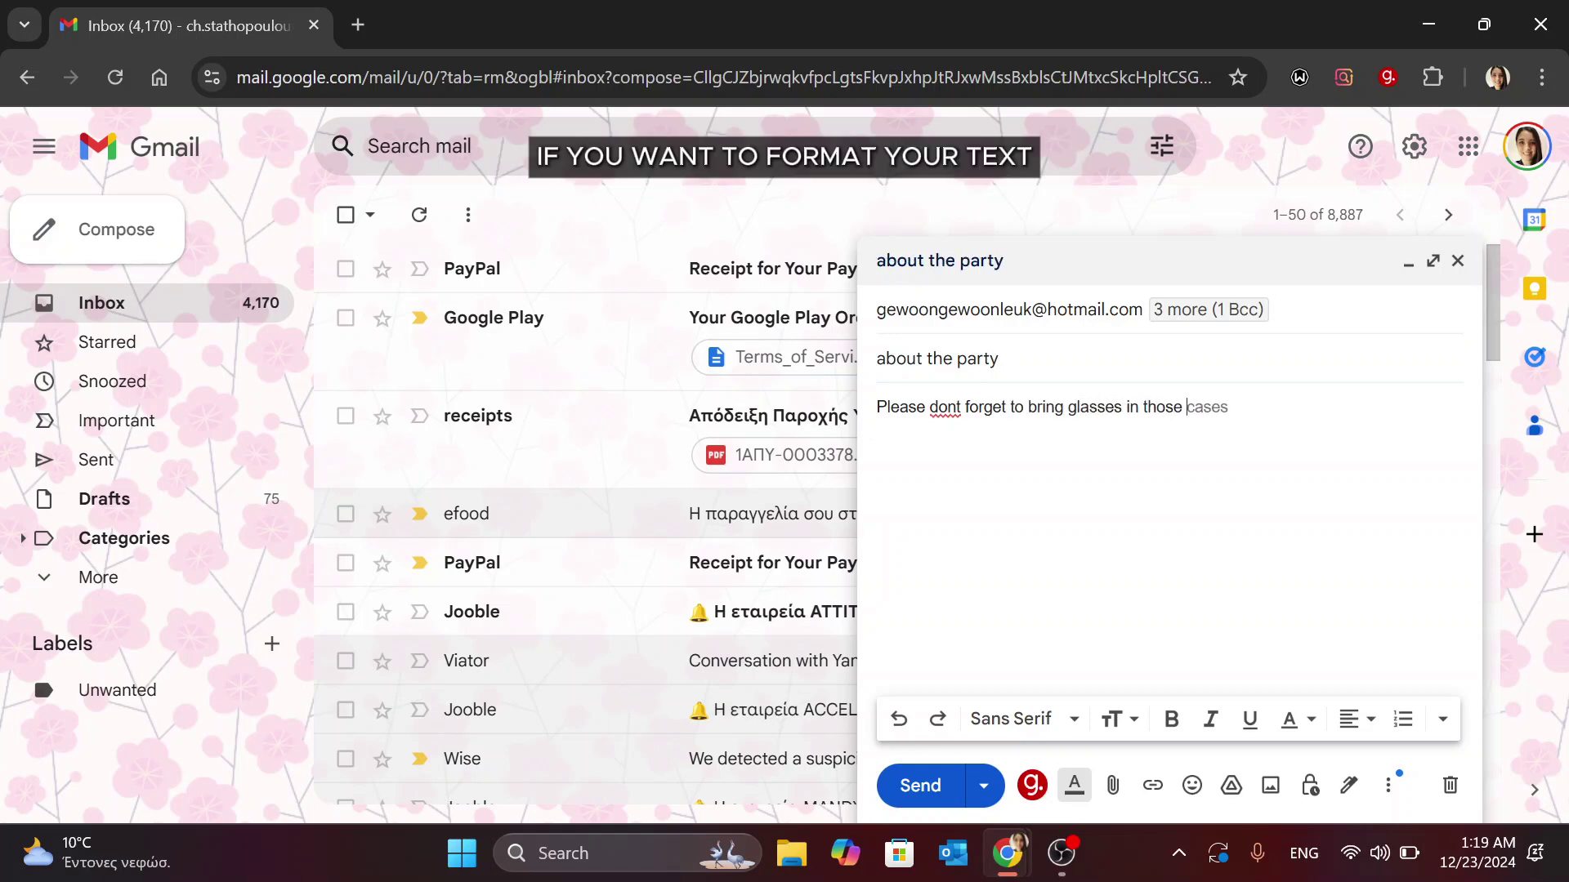
{"action": "type", "text": "colours:"}
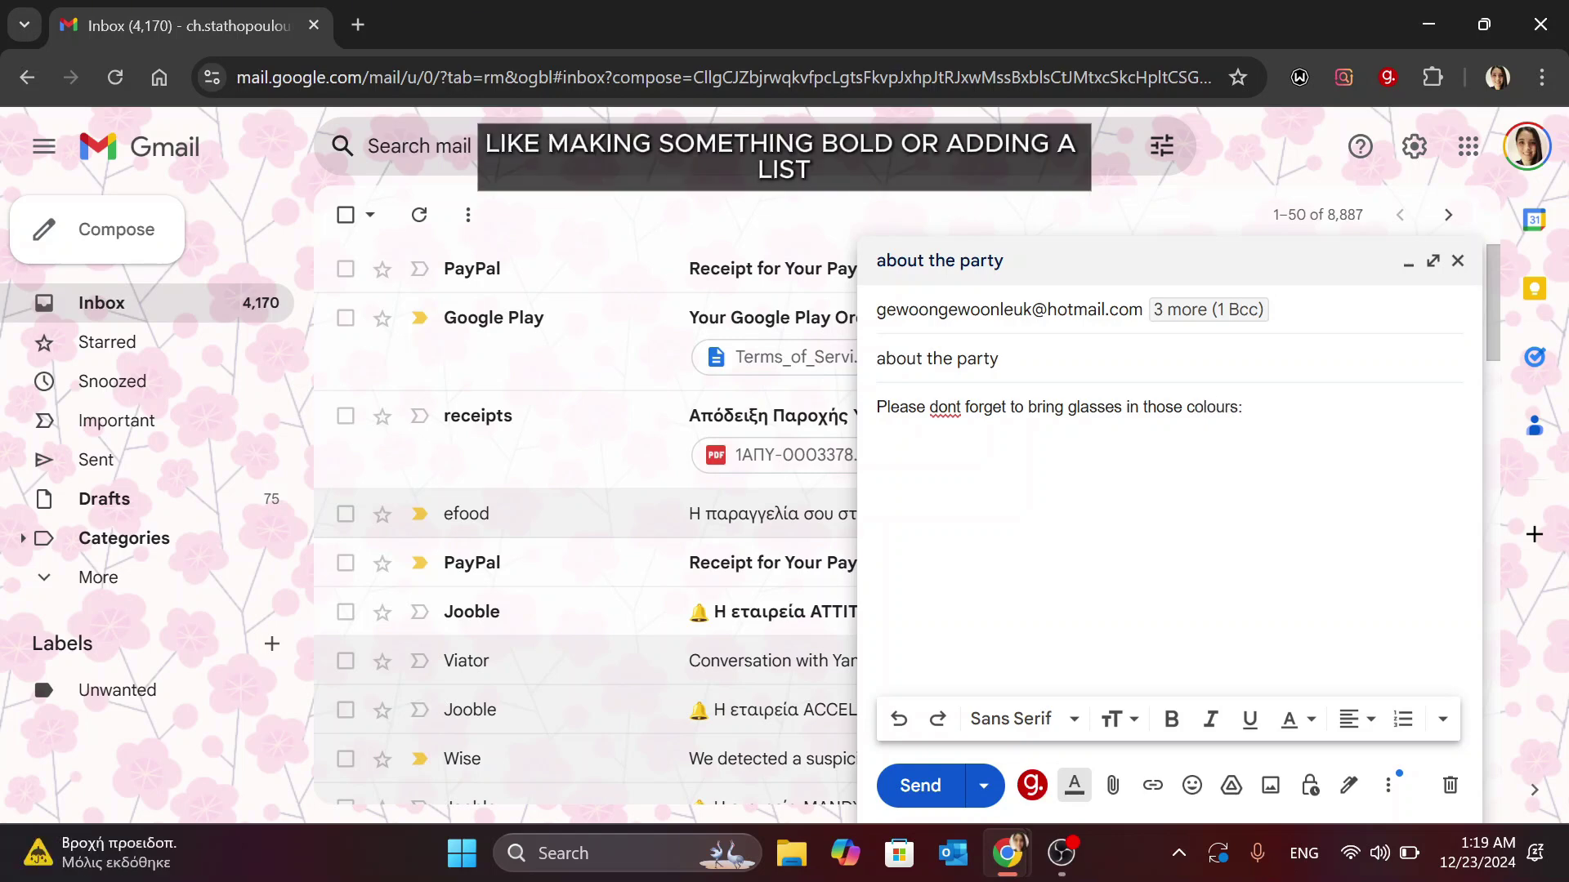
{"action": "left_click", "coordinate": [1405, 723]}
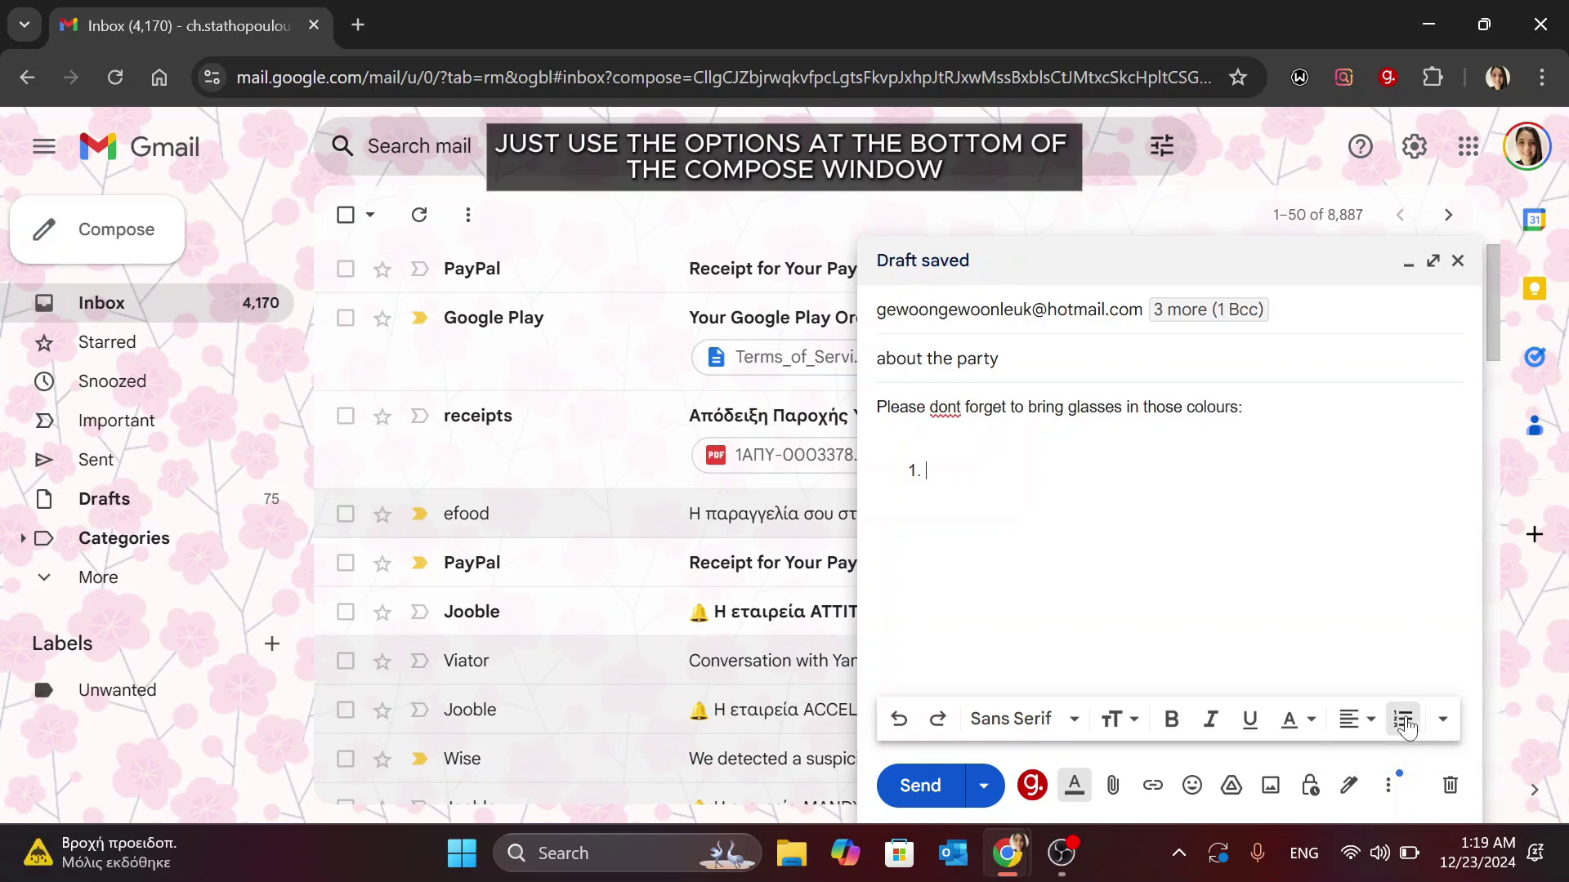
{"action": "type", "text": "red"}
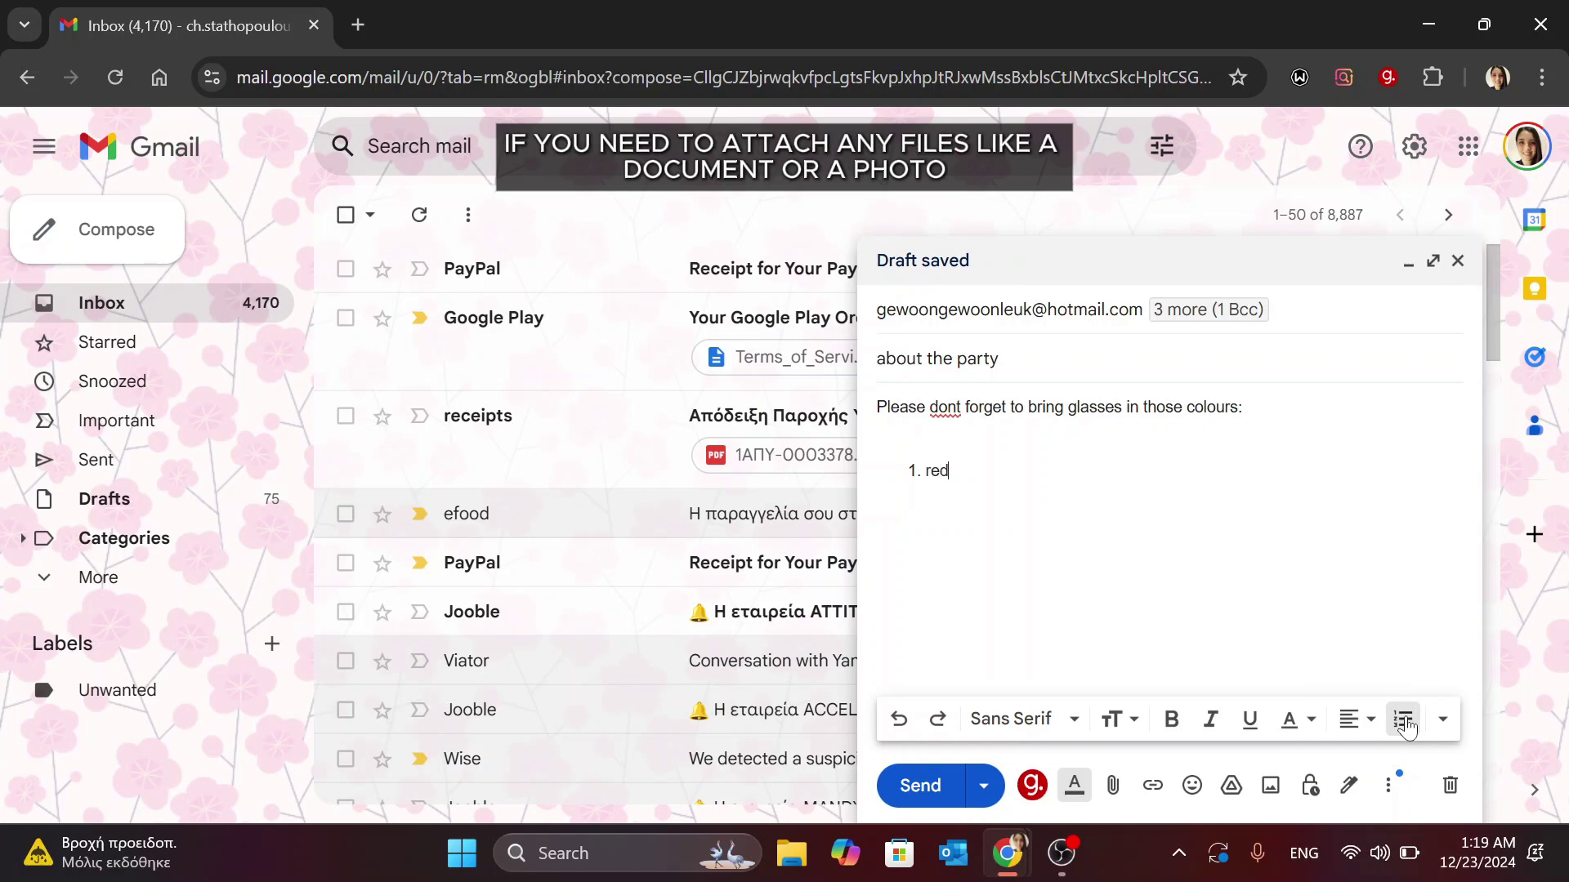
{"action": "key", "text": "Return"}
{"action": "type", "text": "blue"}
{"action": "key", "text": "Return"}
{"action": "type", "text": "yellow"}
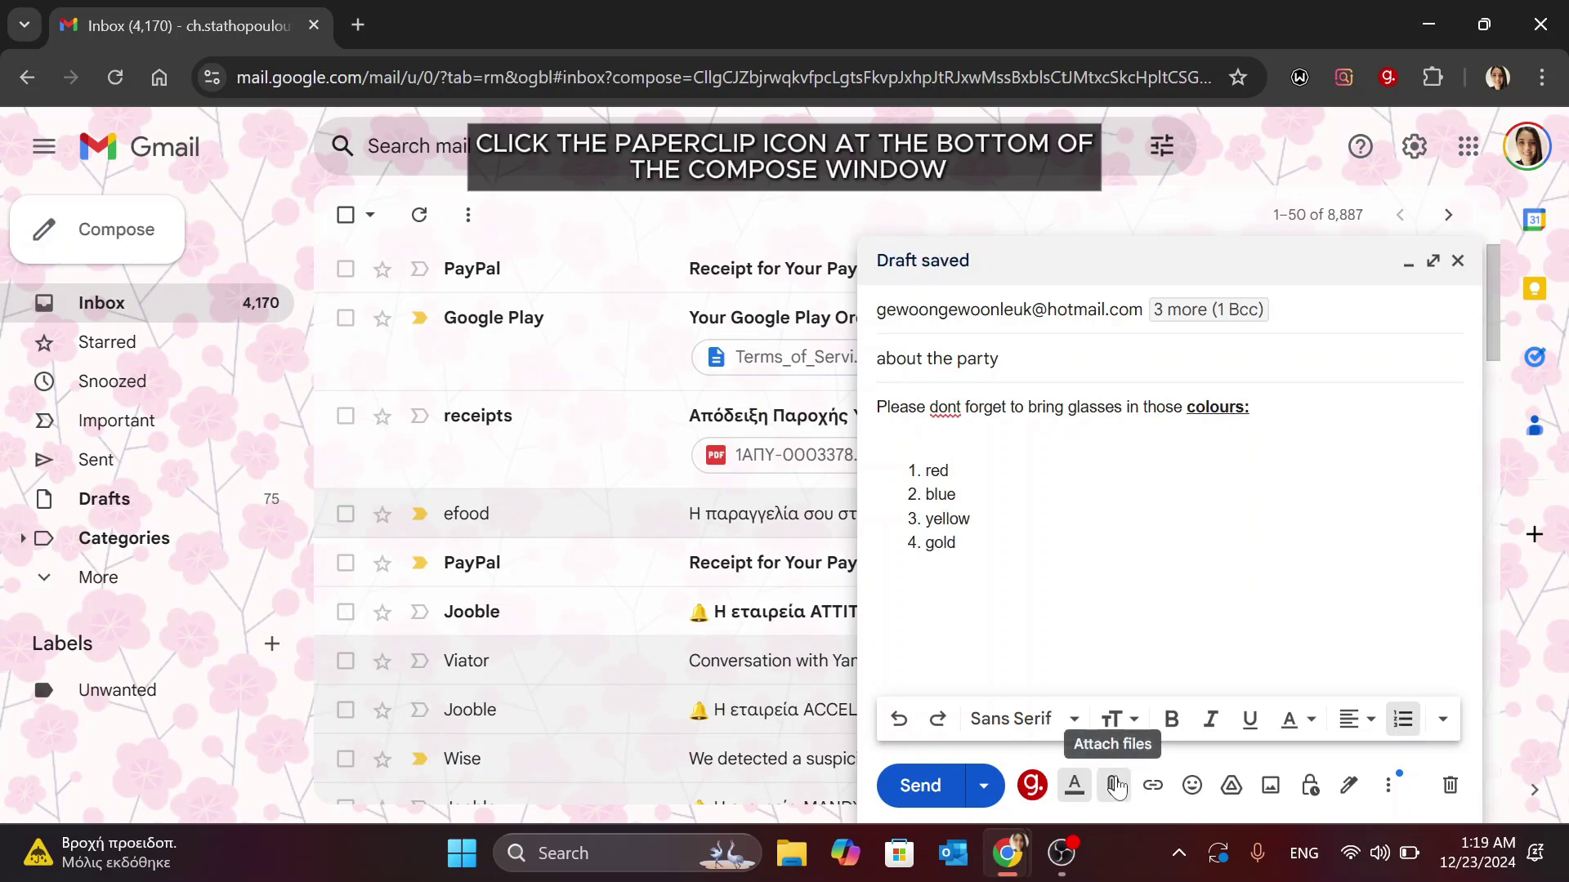
Attach the image 'Your paragraph text (2).png' to the draft.
{"action": "left_click", "coordinate": [1113, 789]}
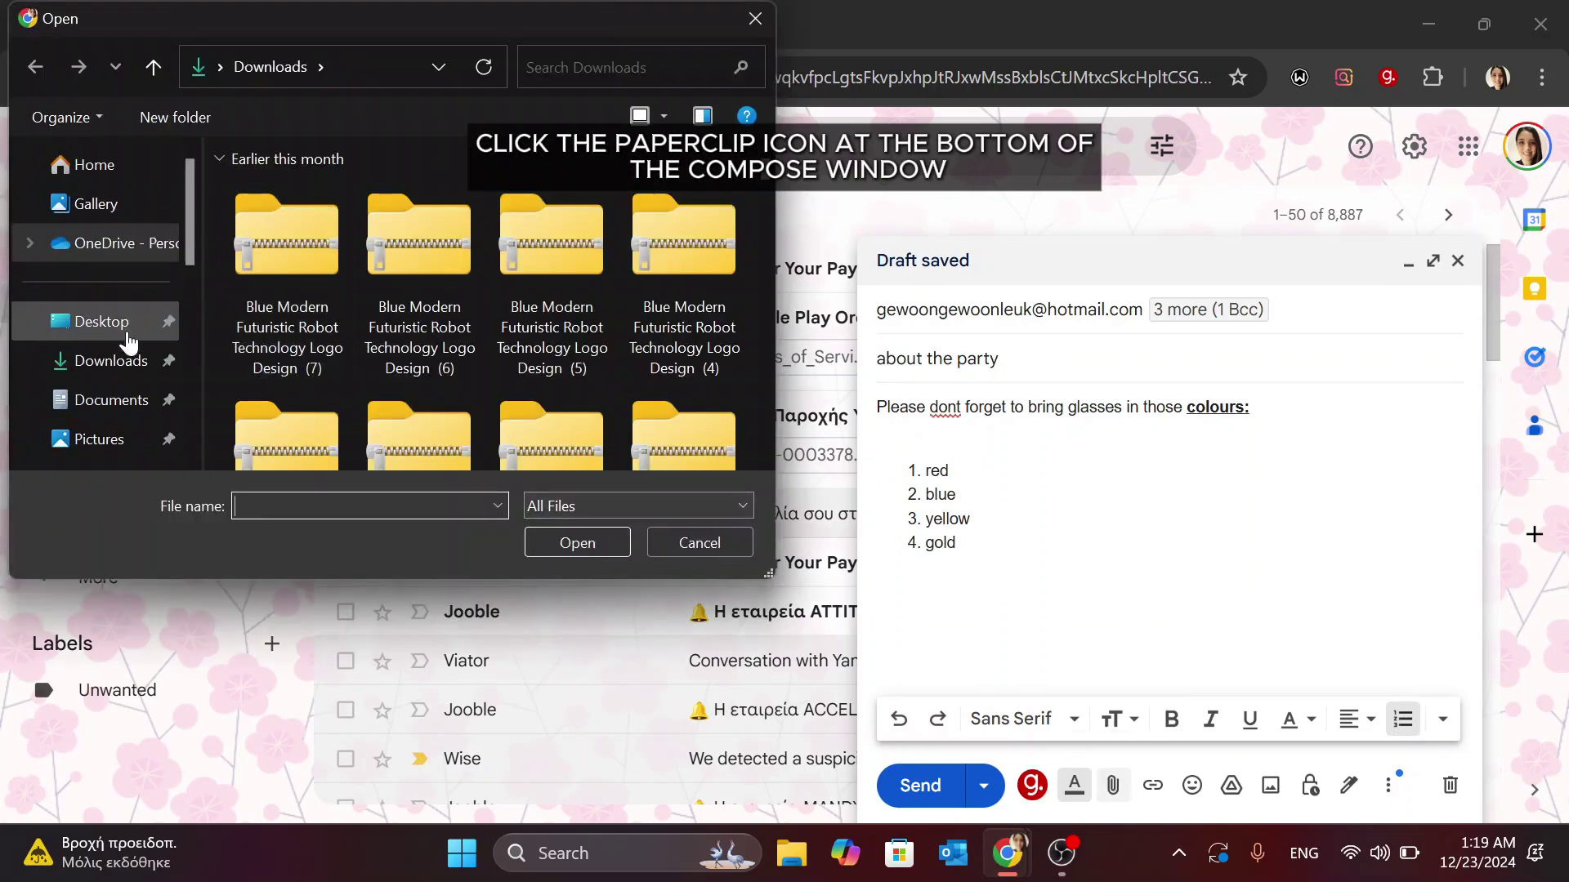
{"action": "scroll", "coordinate": [384, 343], "scroll_direction": "down", "scroll_amount": 2}
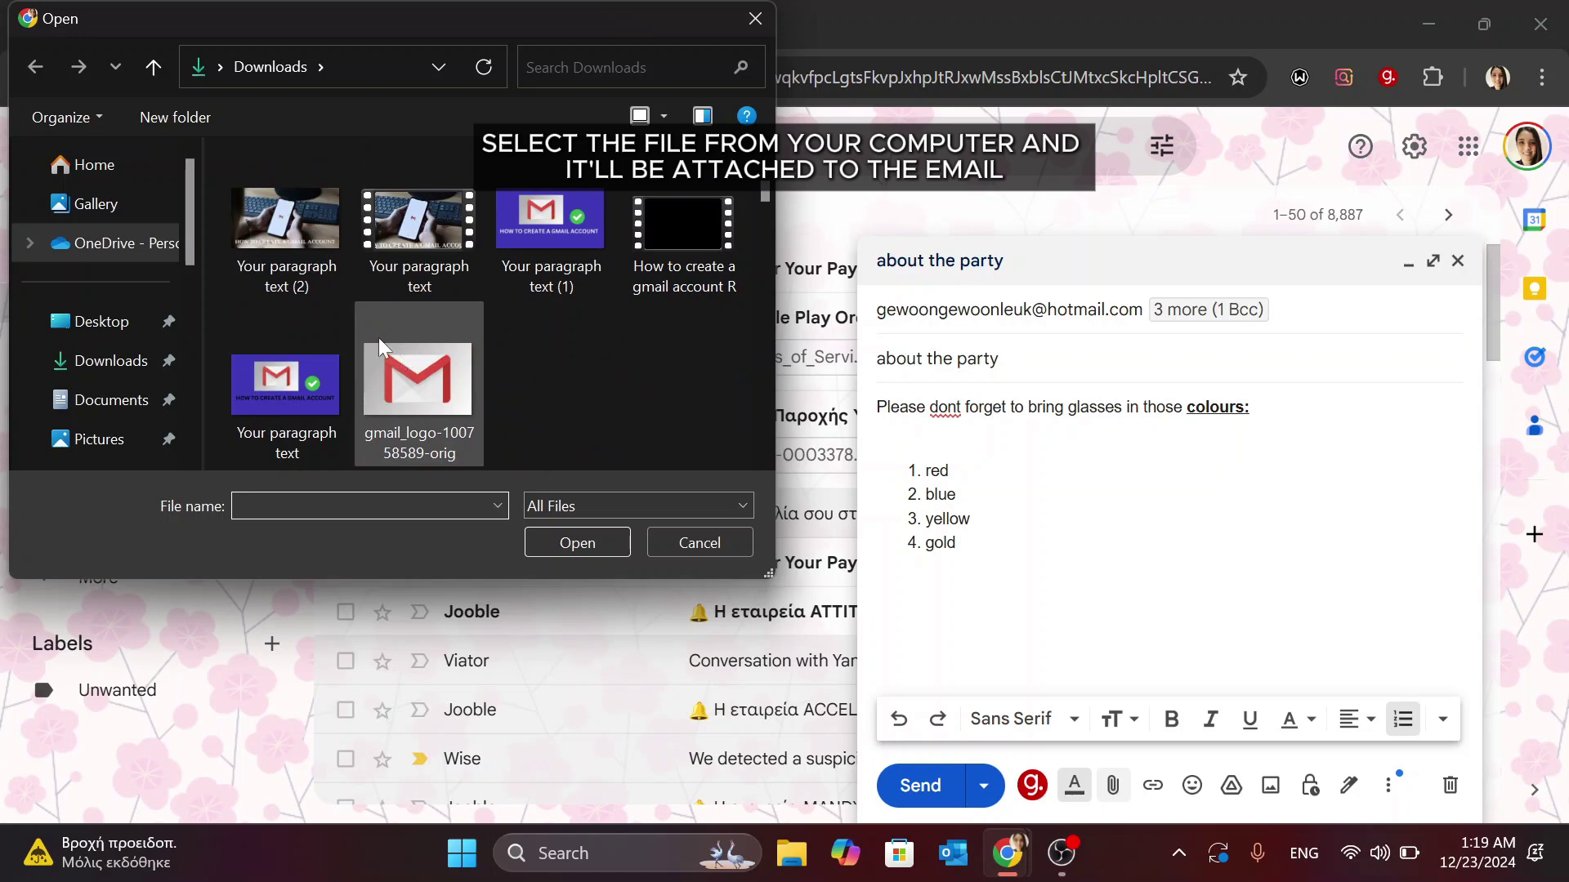
{"action": "left_click", "coordinate": [281, 239]}
{"action": "left_click", "coordinate": [558, 543]}
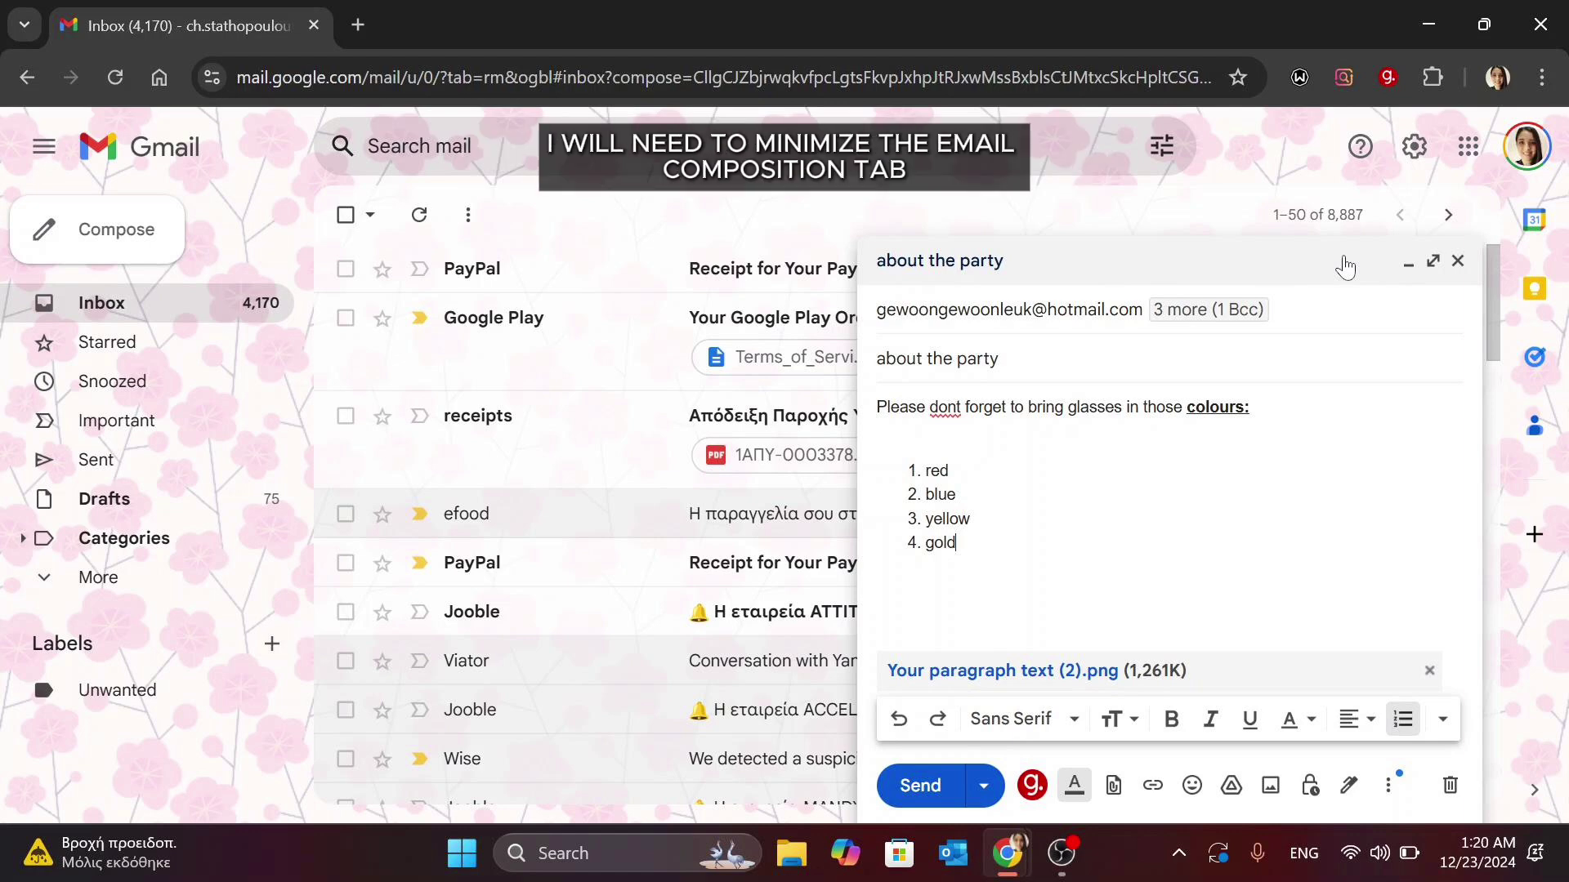
Minimize the draft and go to the Signature section of Gmail's full settings.
{"action": "left_click", "coordinate": [1407, 264]}
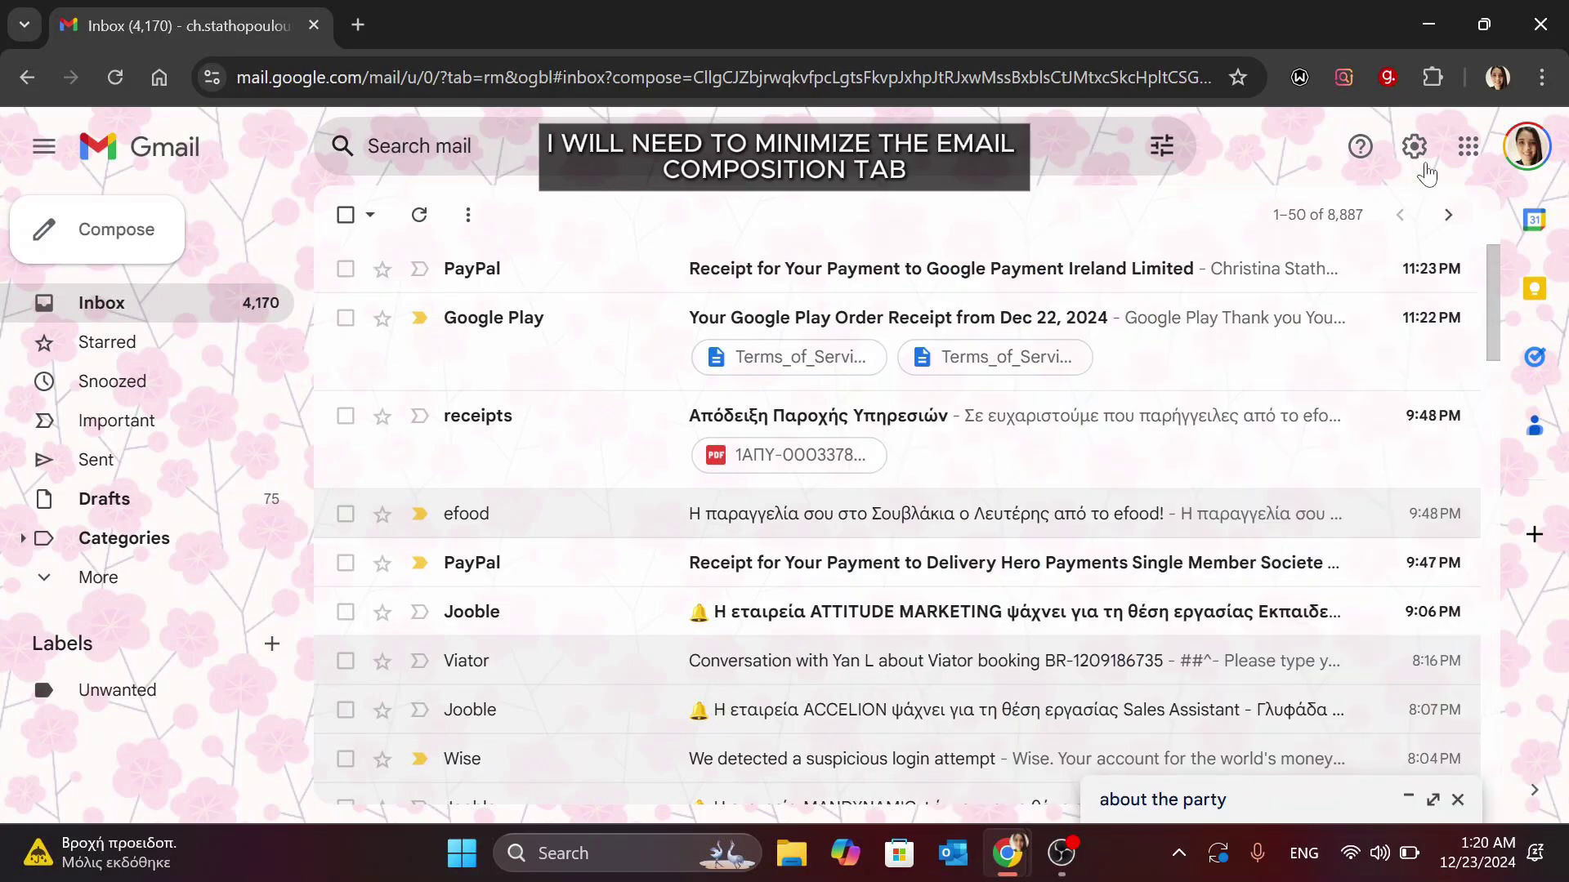
{"action": "left_click", "coordinate": [1415, 147]}
{"action": "left_click", "coordinate": [1299, 274]}
{"action": "scroll", "coordinate": [815, 651], "scroll_direction": "down", "scroll_amount": 15}
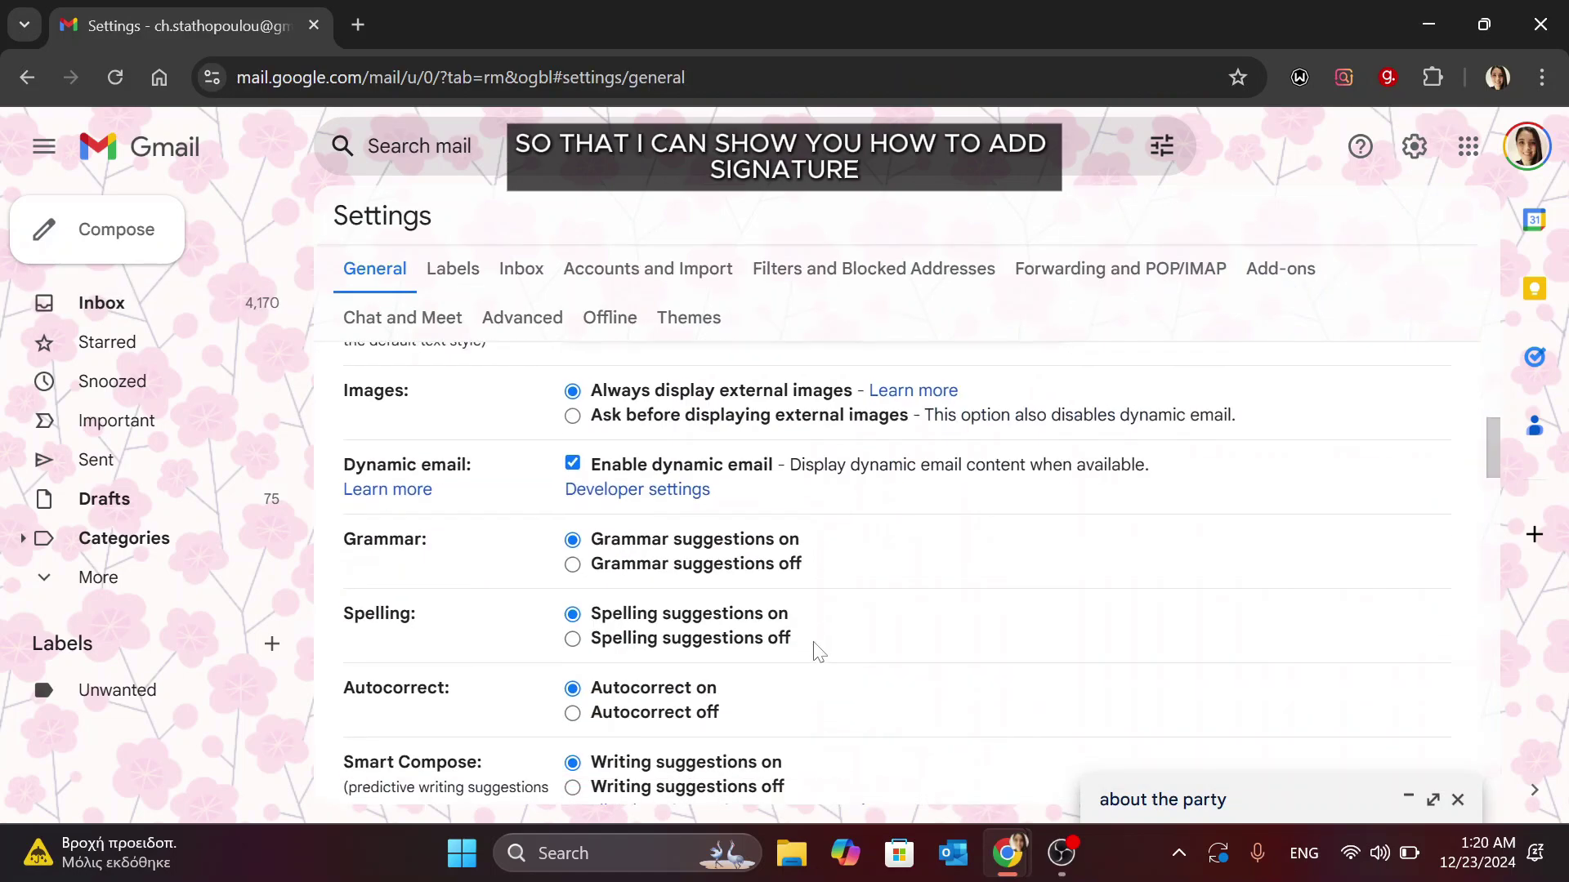
Create a new signature named after the sender and enter the sender's name as its text.
{"action": "left_click", "coordinate": [681, 641]}
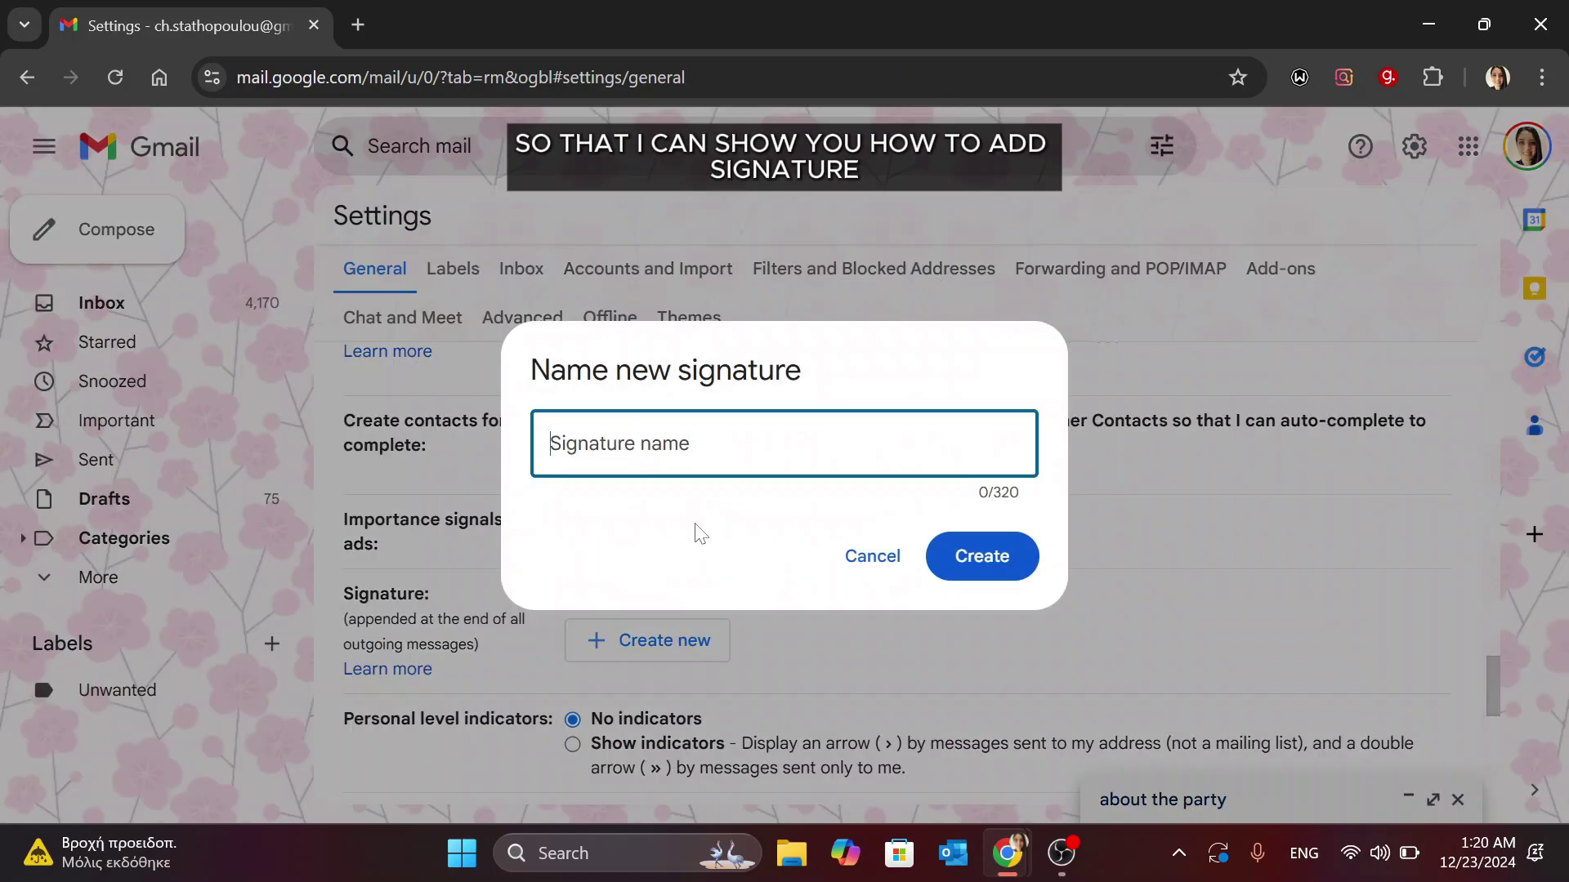
{"action": "type", "text": "Christa Pame Tech"}
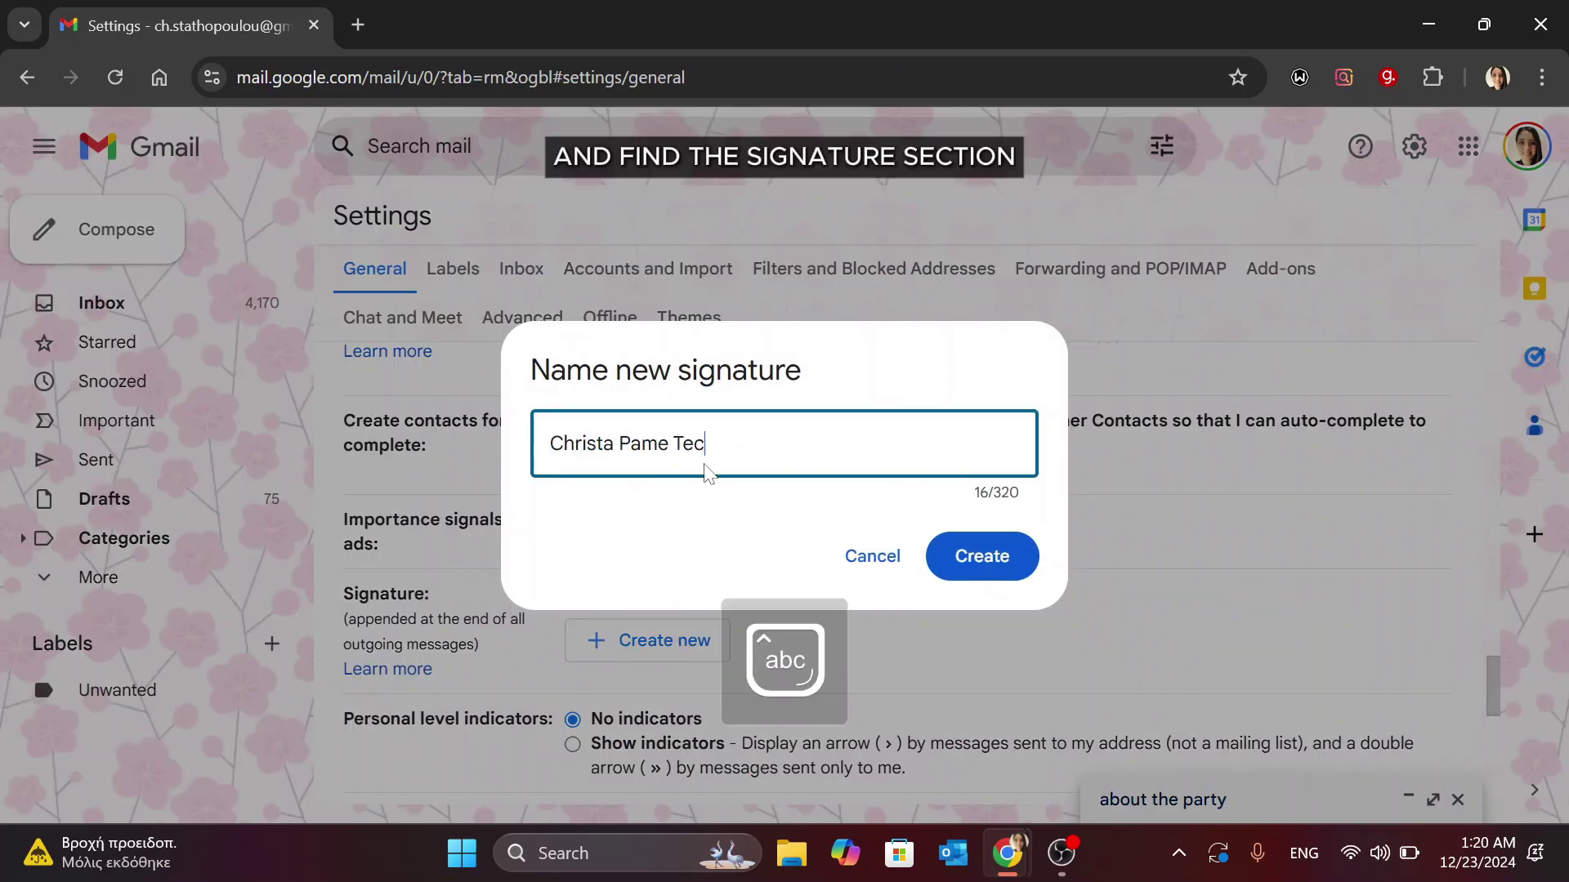
{"action": "left_click", "coordinate": [984, 559]}
{"action": "type", "text": "Christa Pame Tech"}
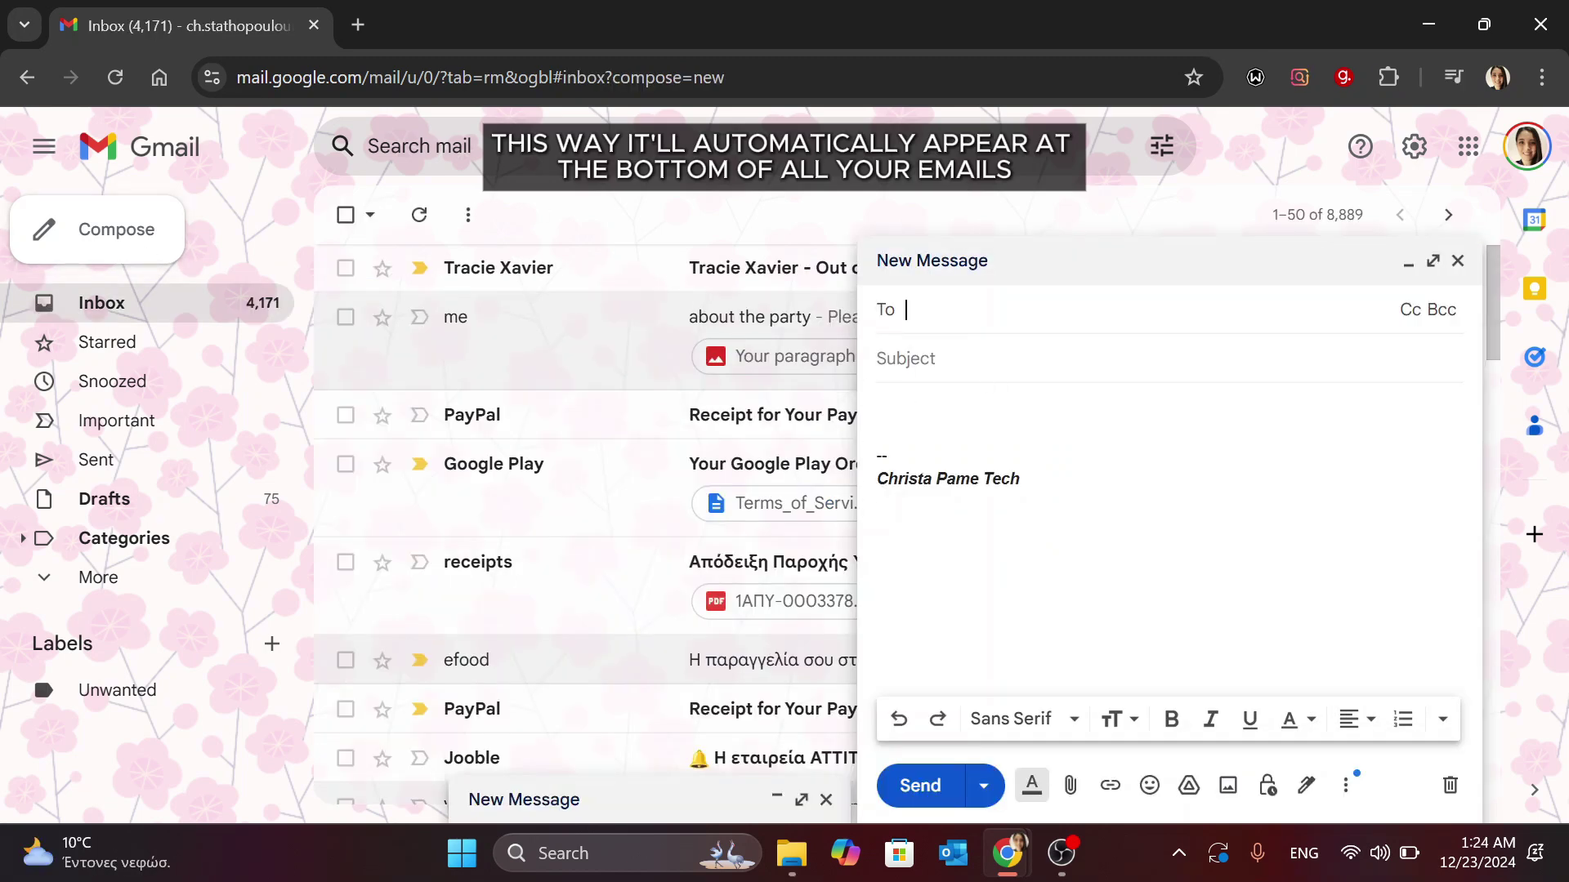
Reopen the minimized 'about the party' draft and send it with its image attachment.
{"action": "left_click", "coordinate": [937, 787]}
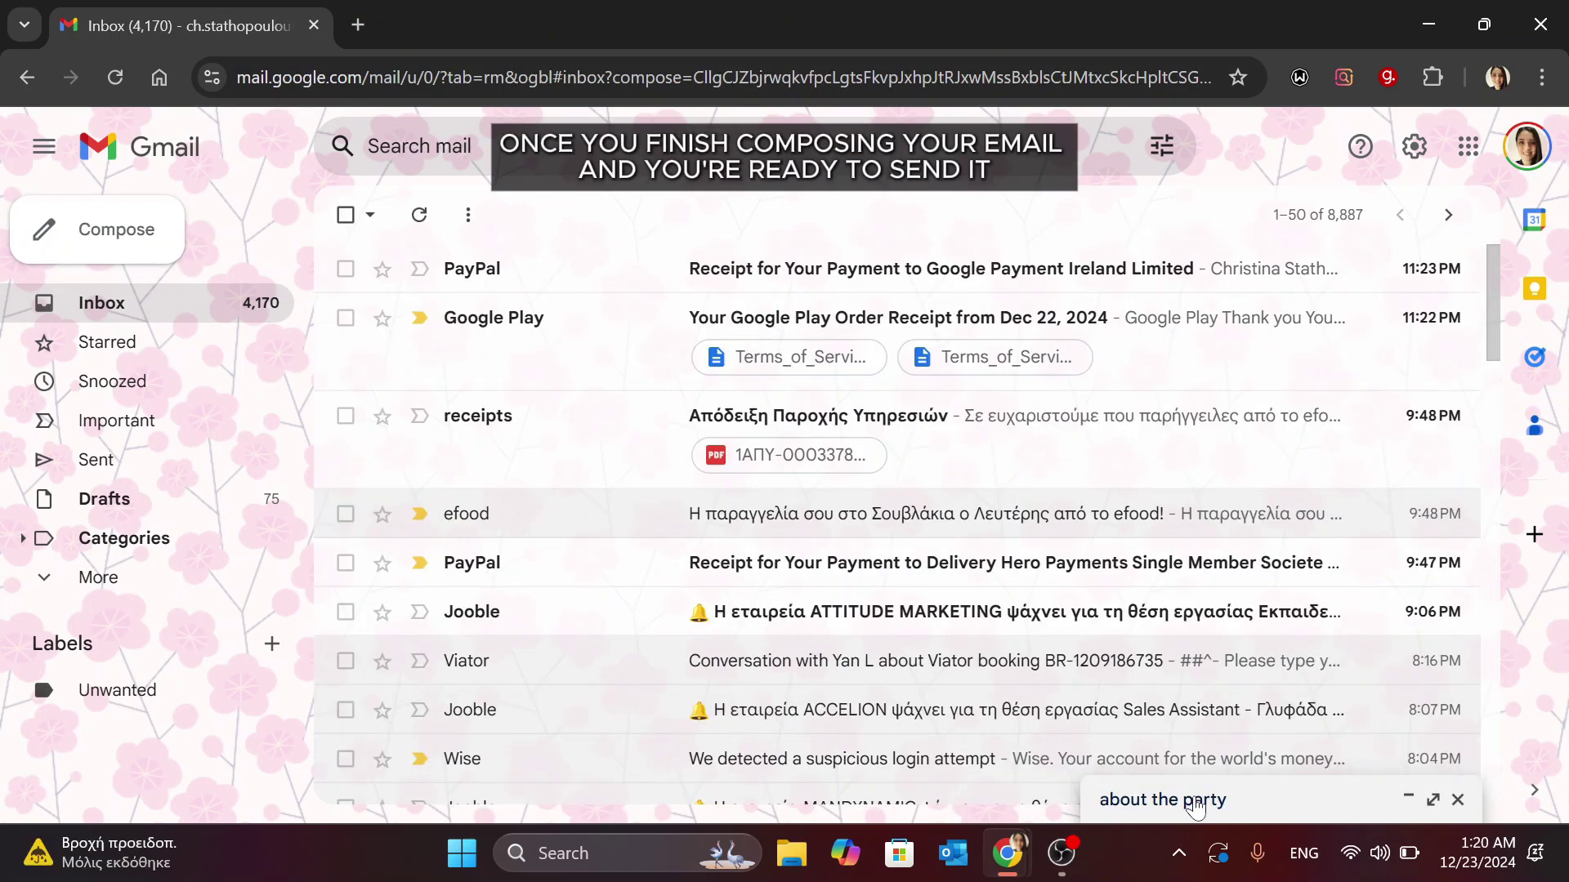
{"action": "left_click", "coordinate": [1195, 803]}
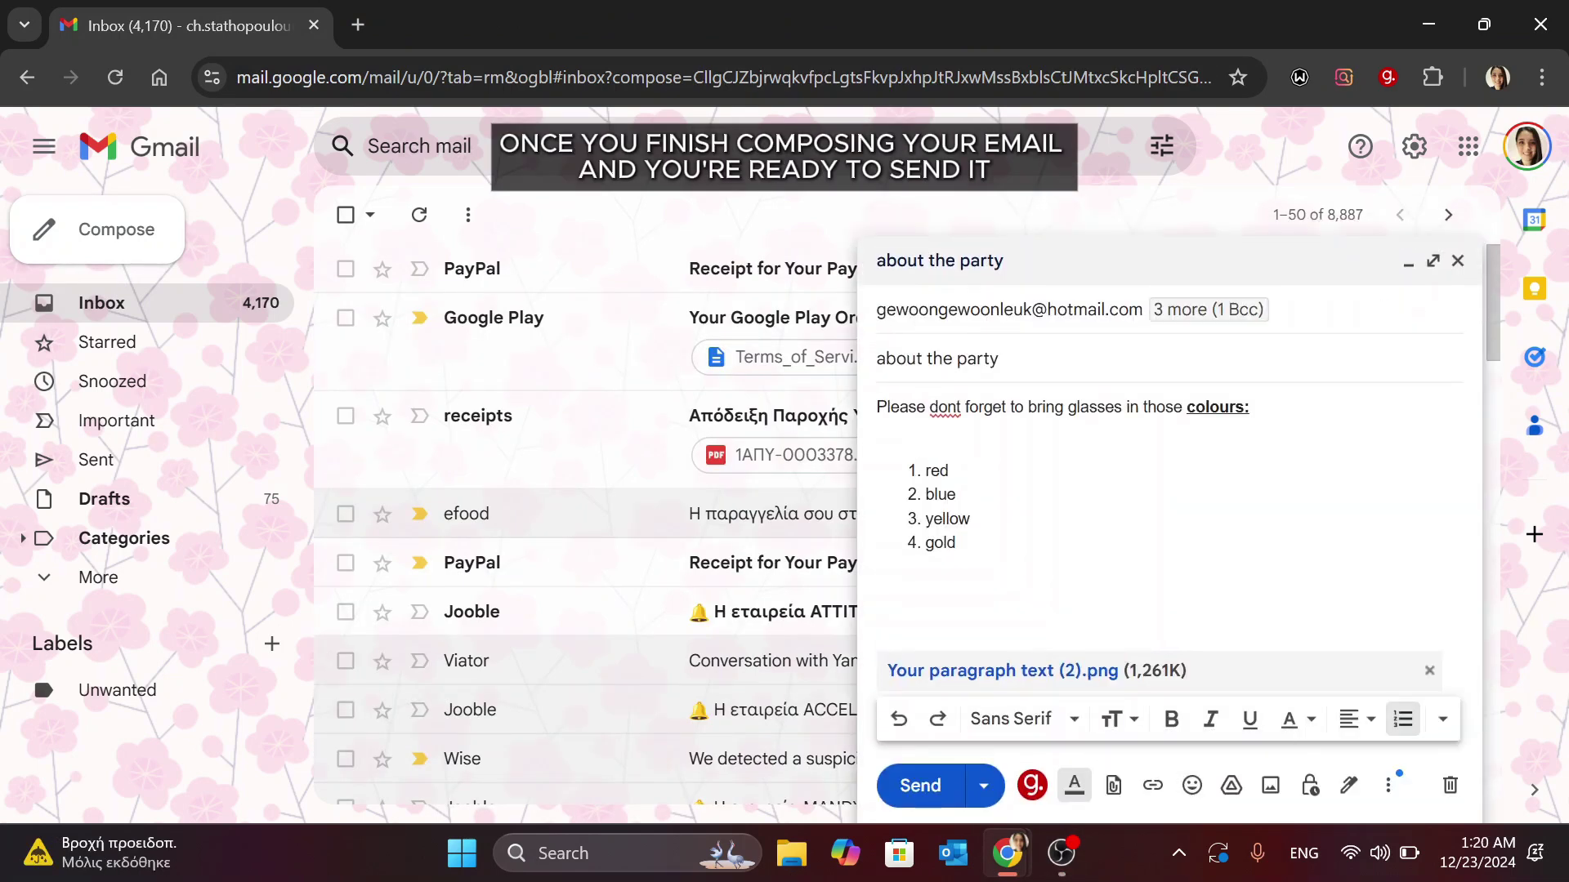
{"action": "left_click", "coordinate": [928, 789]}
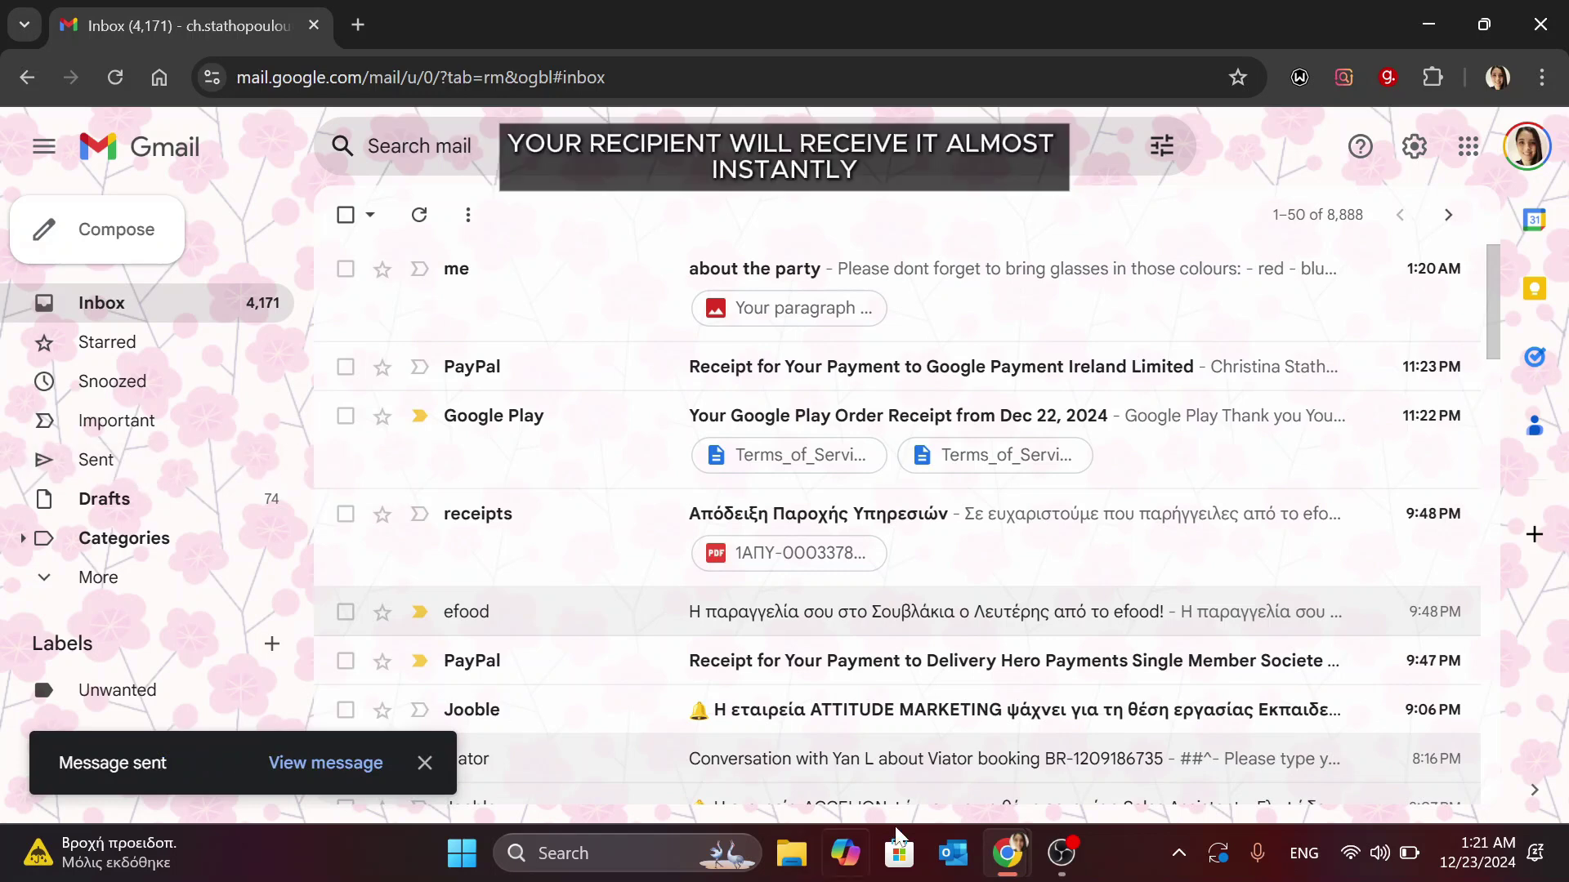
{"action": "mouse_move", "coordinate": [1054, 865]}
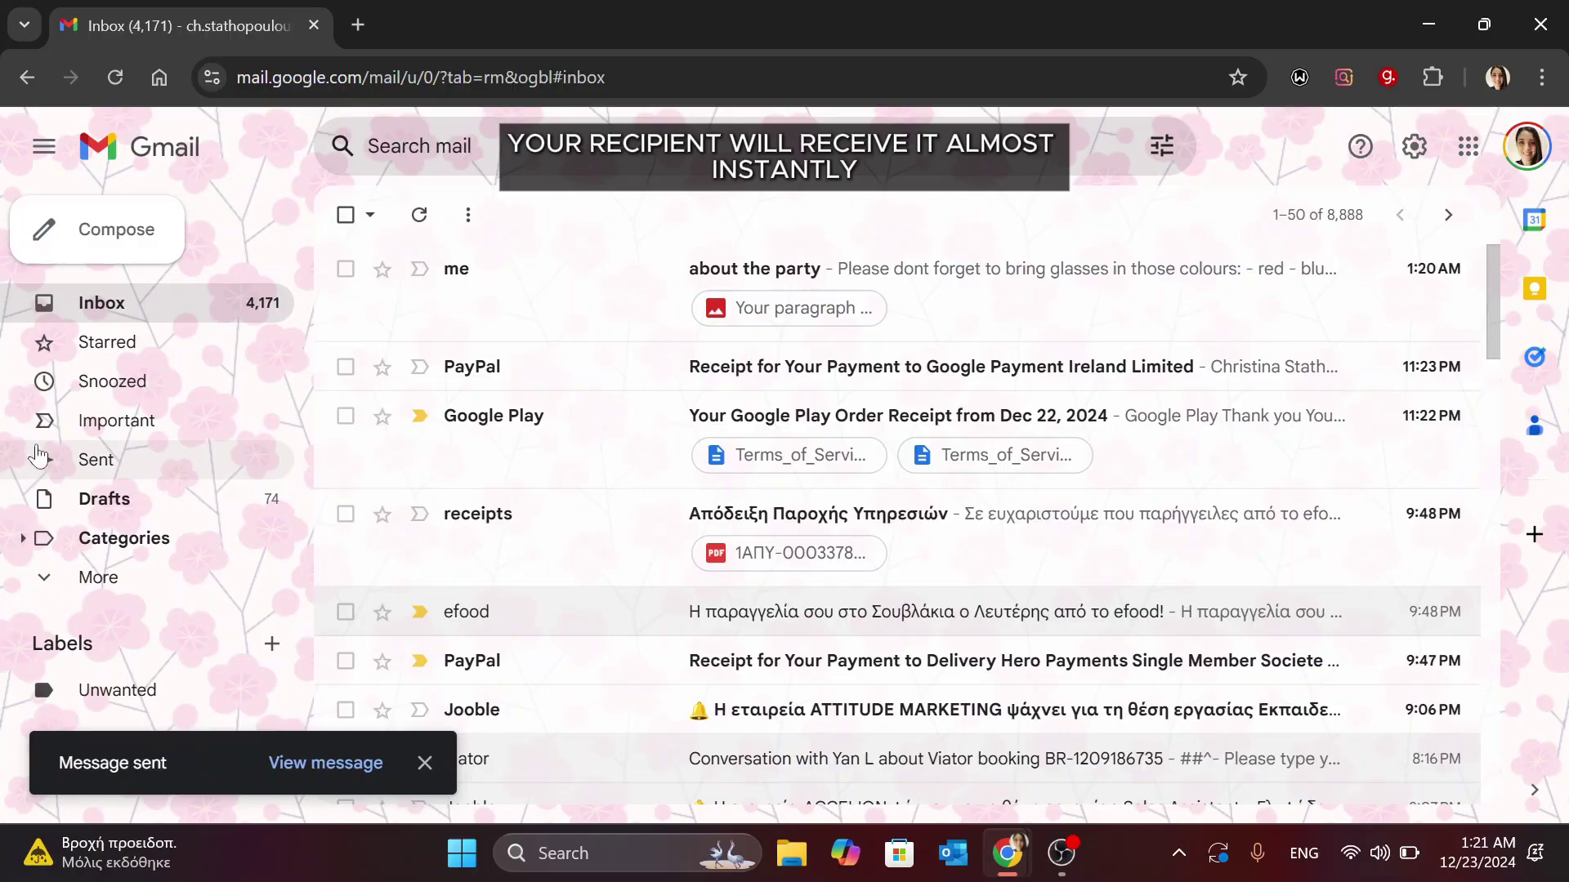